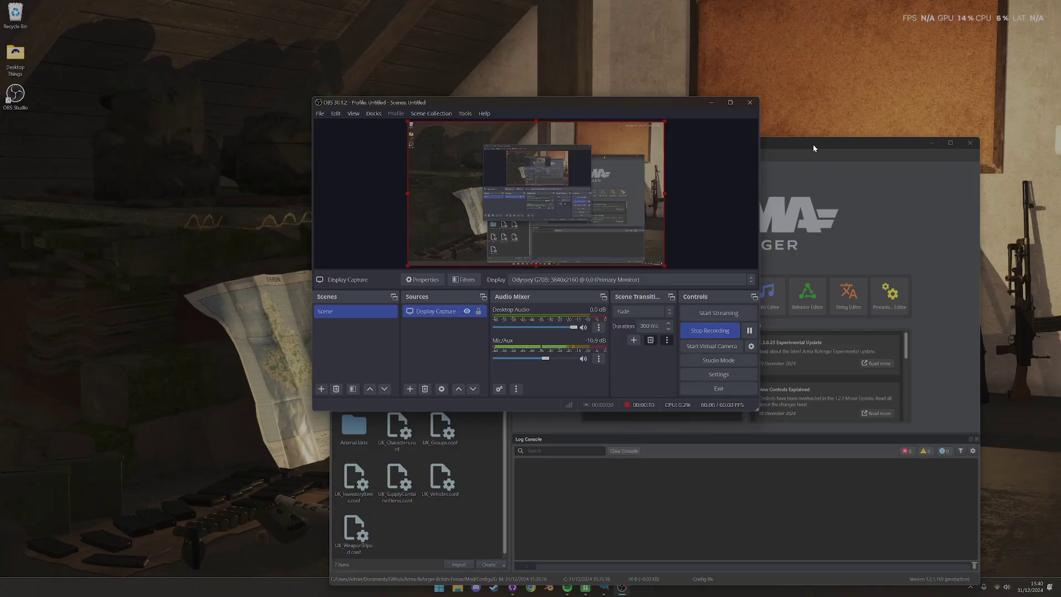
Step: Bring the Workbench window in front of OBS and move it up and to the left
{"action": "left_click_drag", "start_coordinate": [813, 145], "coordinate": [739, 76]}
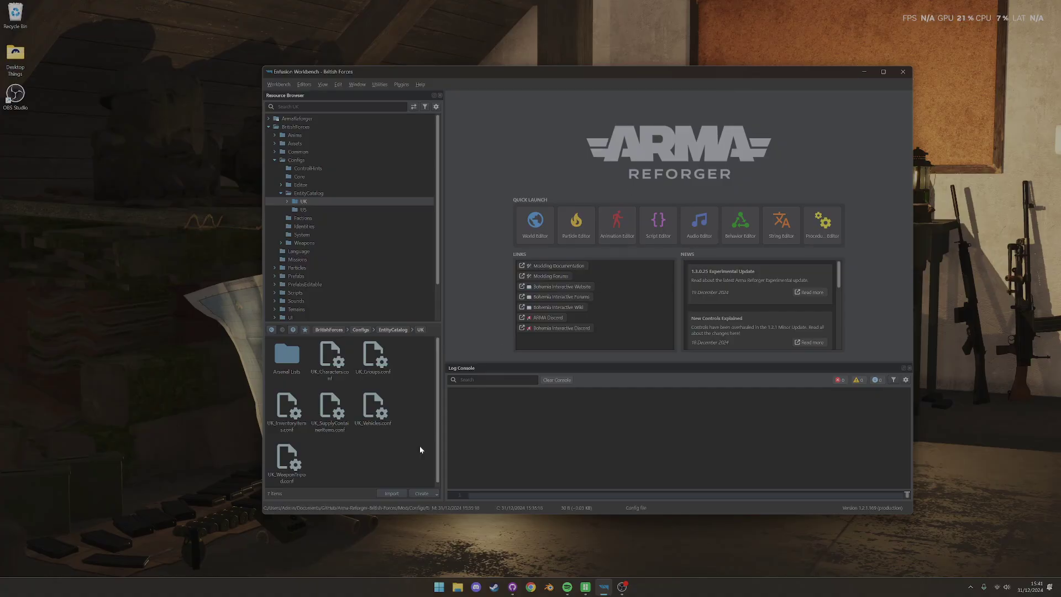
Step: Open UK_InventoryItems.conf and the base game's InventoryItems_EntityCatalog_US.conf, found by searching 'inventory'
{"action": "double_click", "coordinate": [288, 406]}
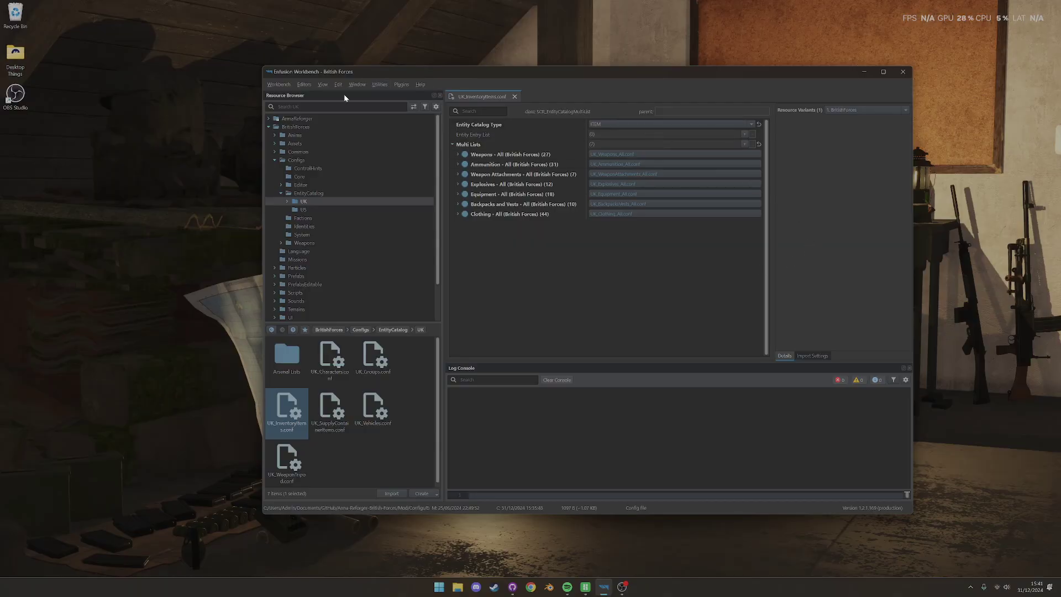
{"action": "left_click", "coordinate": [284, 106]}
{"action": "type", "text": "inventory"}
{"action": "left_click", "coordinate": [269, 119]}
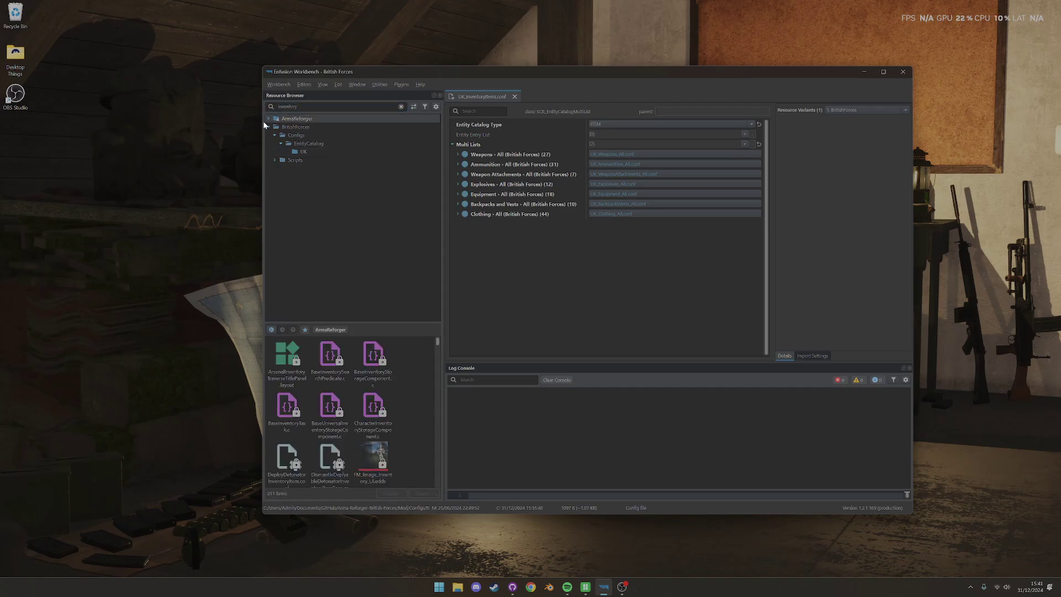
{"action": "left_click", "coordinate": [269, 119]}
{"action": "left_click", "coordinate": [288, 151]}
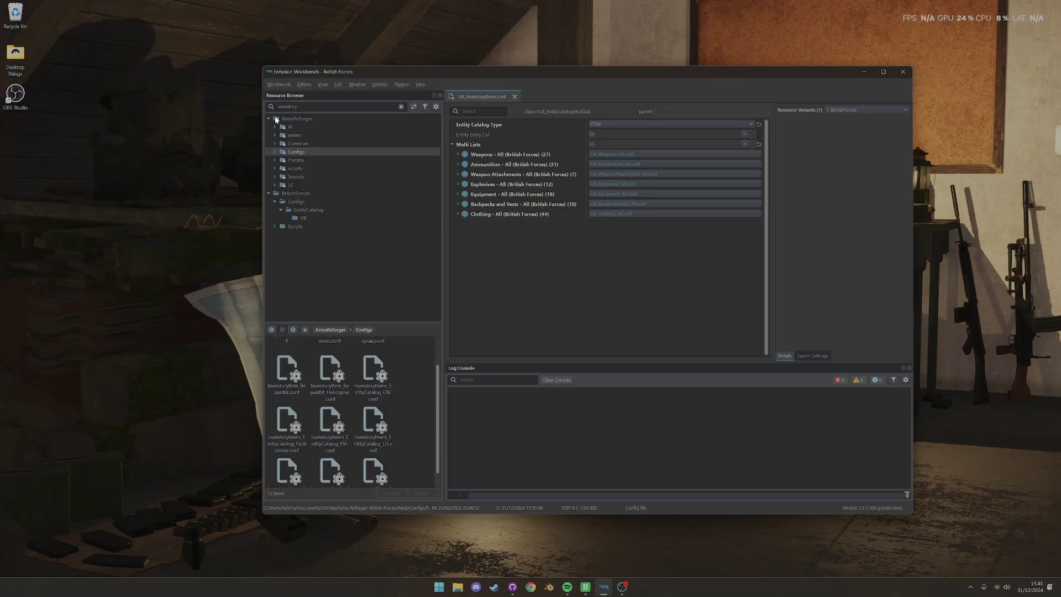
{"action": "left_click", "coordinate": [275, 151]}
{"action": "left_click", "coordinate": [298, 160]}
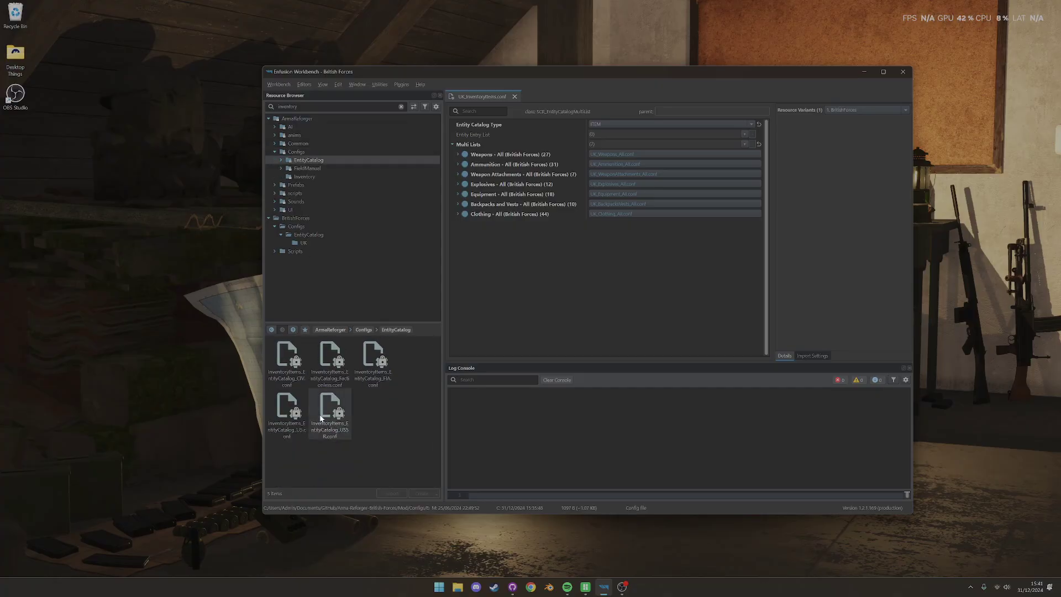
{"action": "double_click", "coordinate": [286, 411]}
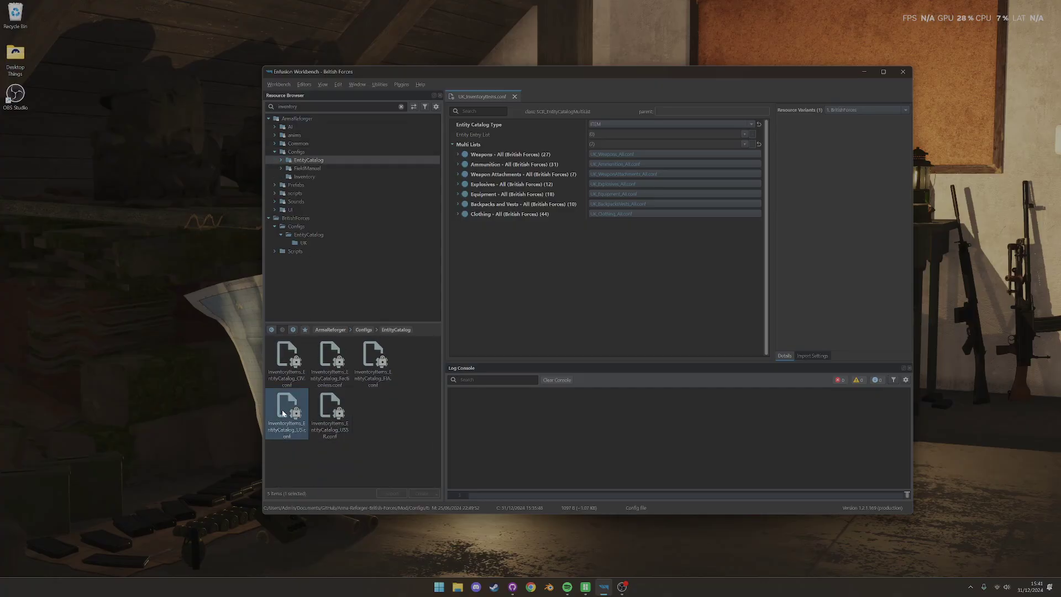
Step: Inspect the US catalog's Weapons (18), Ammunition and Weapon Attachments lists, then return to UK_InventoryItems.conf
{"action": "left_click", "coordinate": [458, 154]}
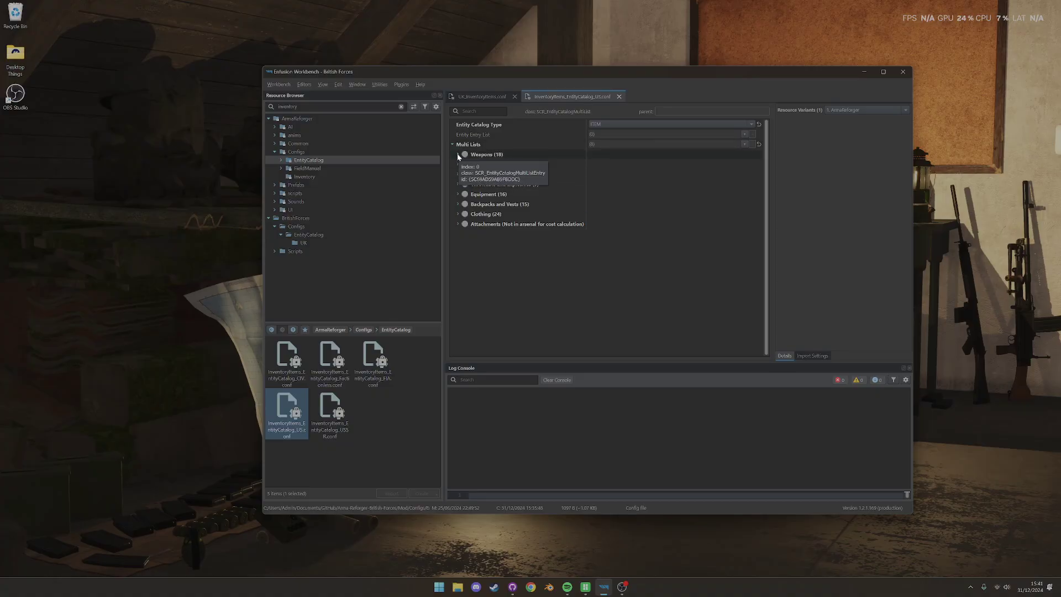
{"action": "left_click", "coordinate": [462, 174]}
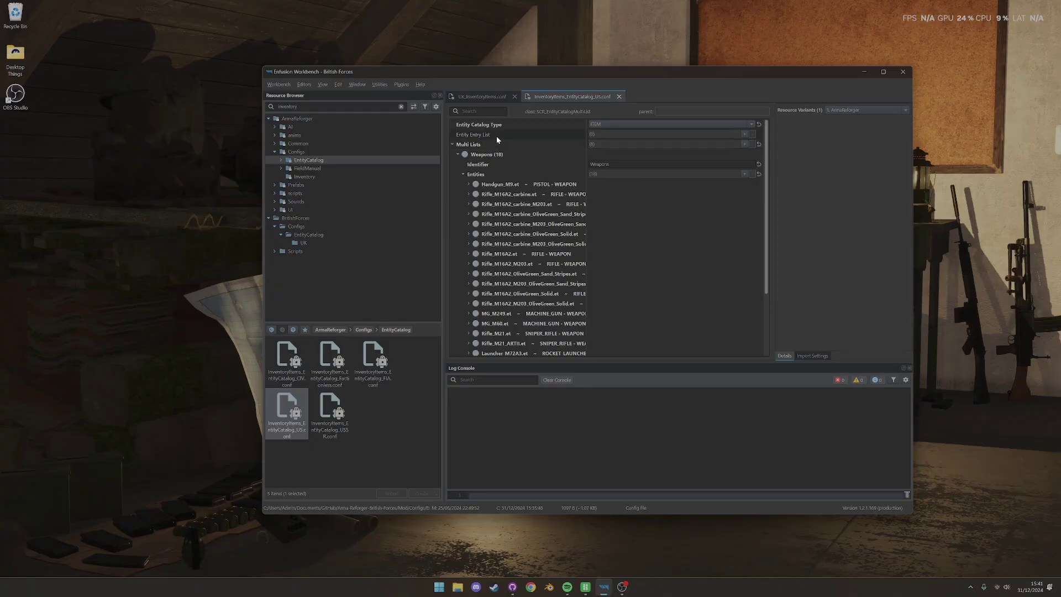
{"action": "scroll", "coordinate": [505, 194], "scroll_direction": "down", "scroll_amount": 3}
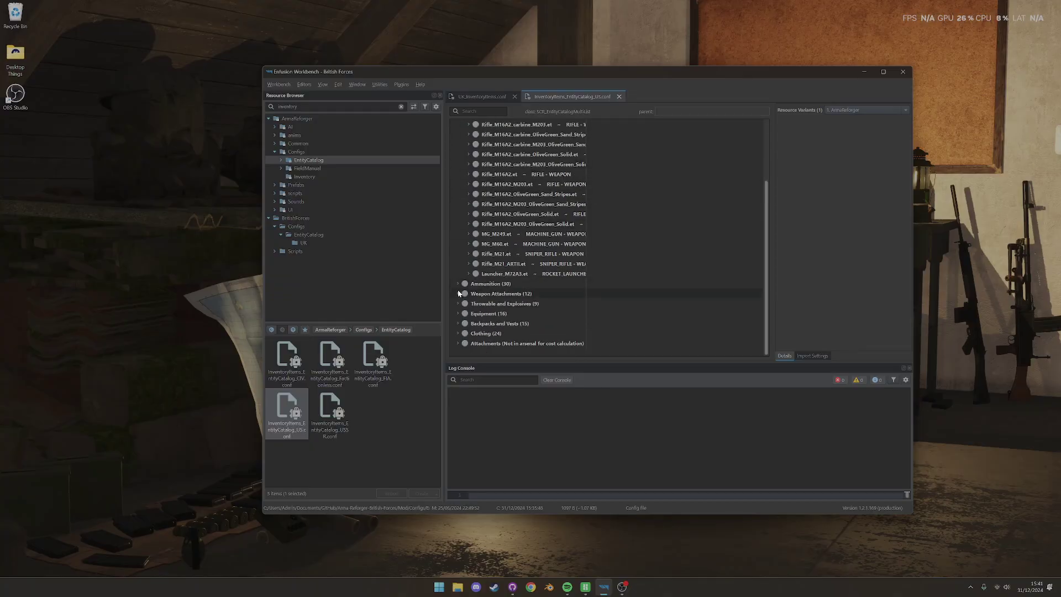
{"action": "left_click", "coordinate": [458, 285]}
{"action": "scroll", "coordinate": [522, 283], "scroll_direction": "down", "scroll_amount": 10}
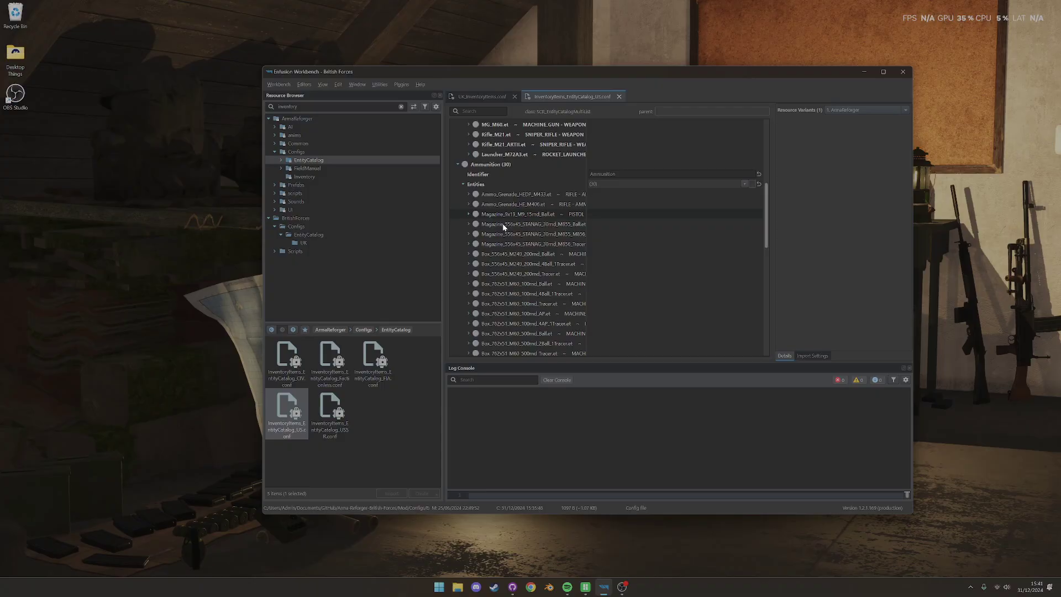
{"action": "left_click", "coordinate": [469, 279]}
{"action": "scroll", "coordinate": [488, 266], "scroll_direction": "down", "scroll_amount": 3}
{"action": "left_click", "coordinate": [458, 291]}
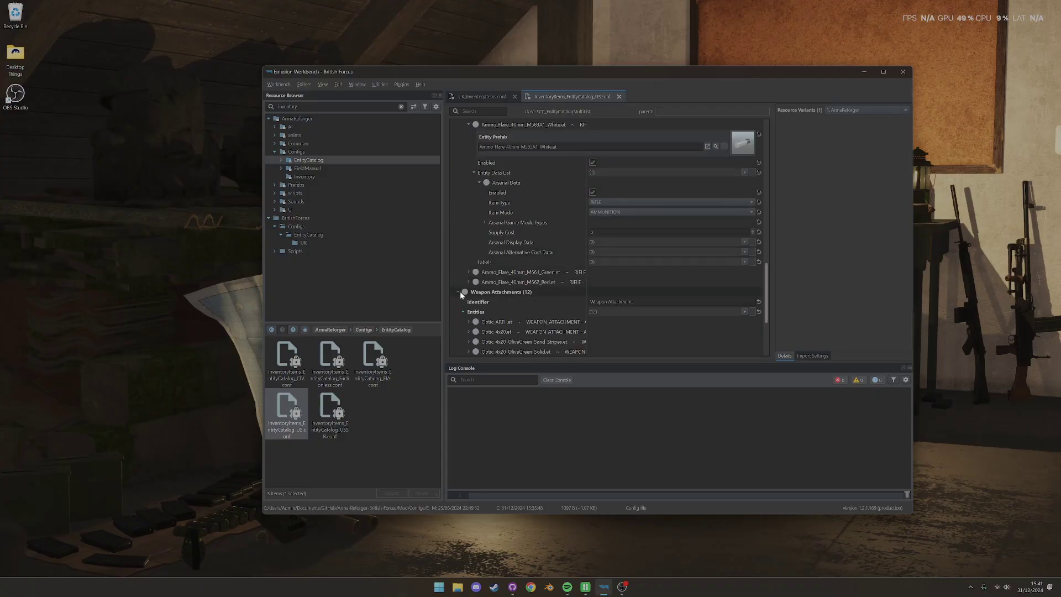
{"action": "left_click", "coordinate": [458, 291]}
{"action": "left_click", "coordinate": [490, 97]}
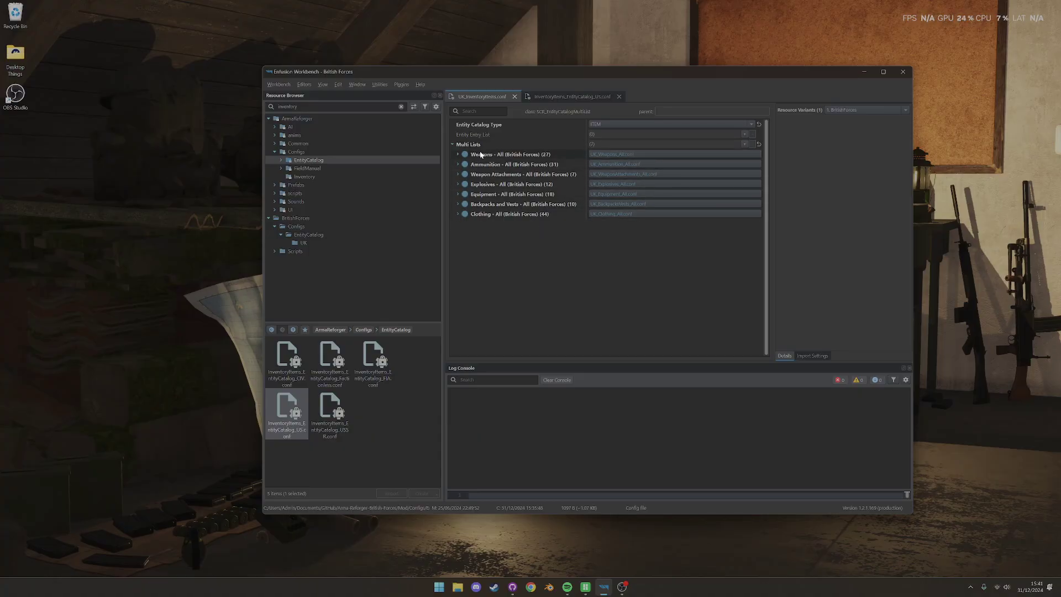
Step: Review the 27 UK Weapons entries, then open the linked UK_Weapons_All.conf and scroll through it
{"action": "left_click", "coordinate": [457, 155]}
{"action": "left_click", "coordinate": [461, 174]}
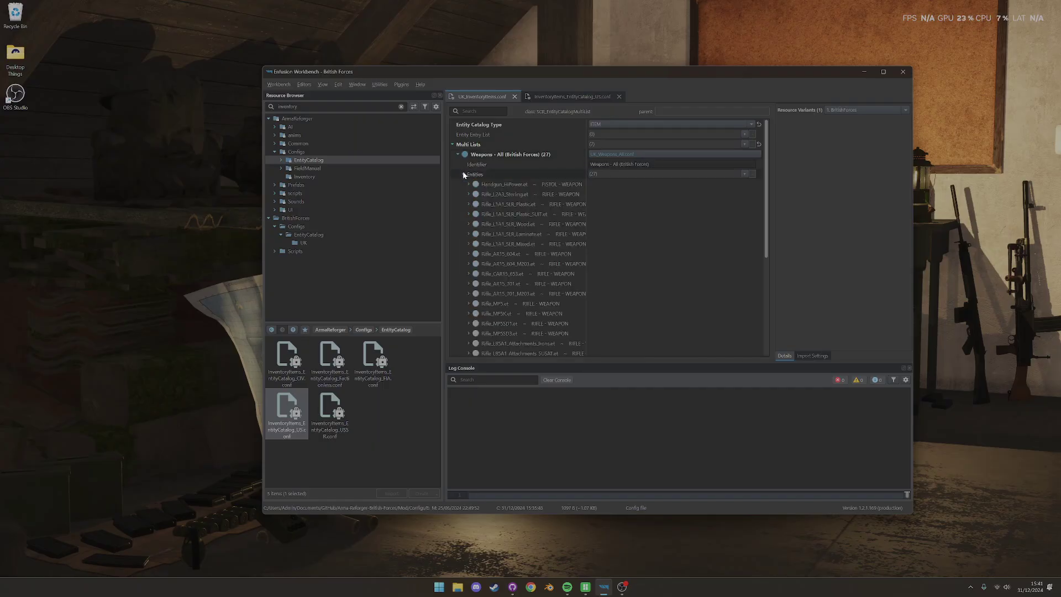
{"action": "left_click", "coordinate": [458, 155]}
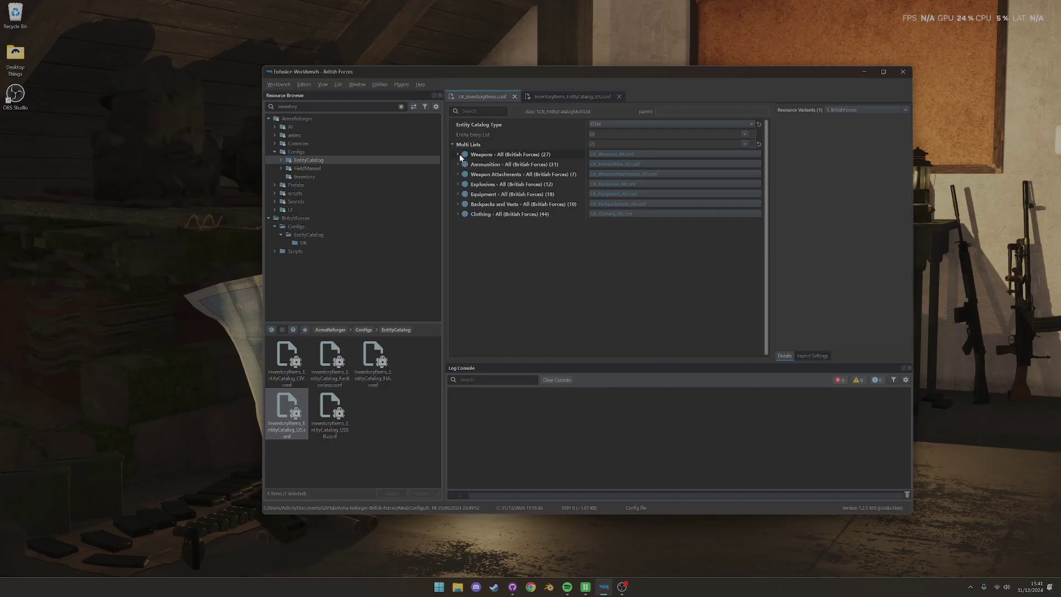
{"action": "double_click", "coordinate": [628, 155]}
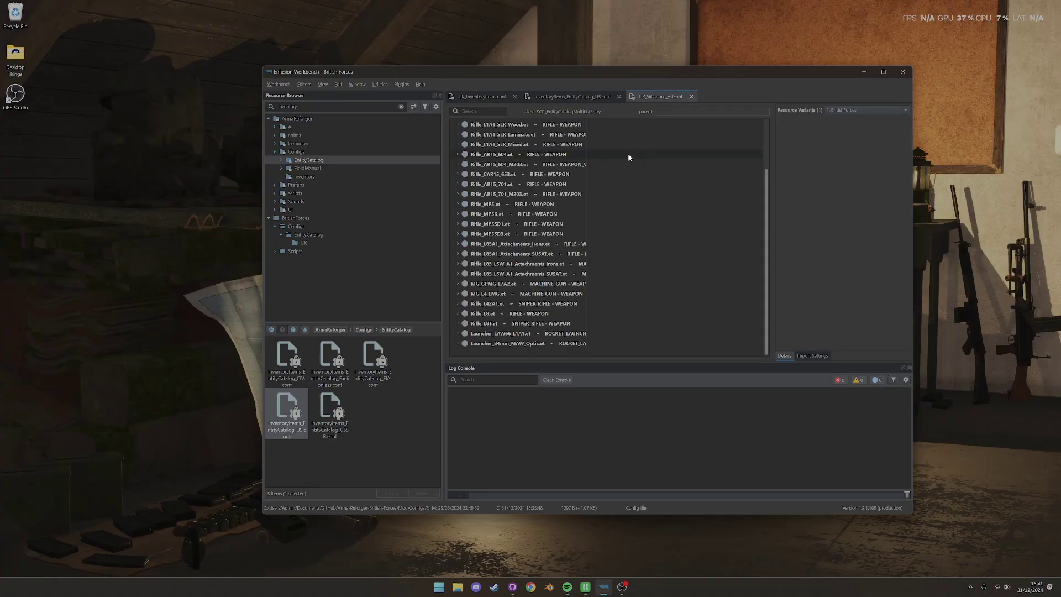
{"action": "scroll", "coordinate": [544, 233], "scroll_direction": "up", "scroll_amount": 3}
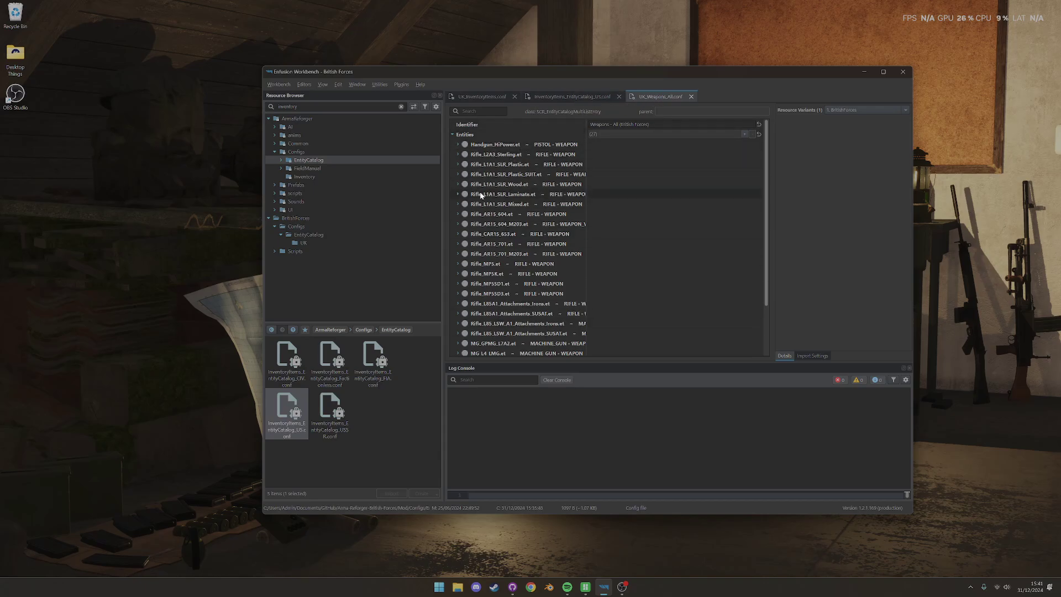
{"action": "scroll", "coordinate": [479, 167], "scroll_direction": "down", "scroll_amount": 2}
{"action": "scroll", "coordinate": [553, 265], "scroll_direction": "up", "scroll_amount": 2}
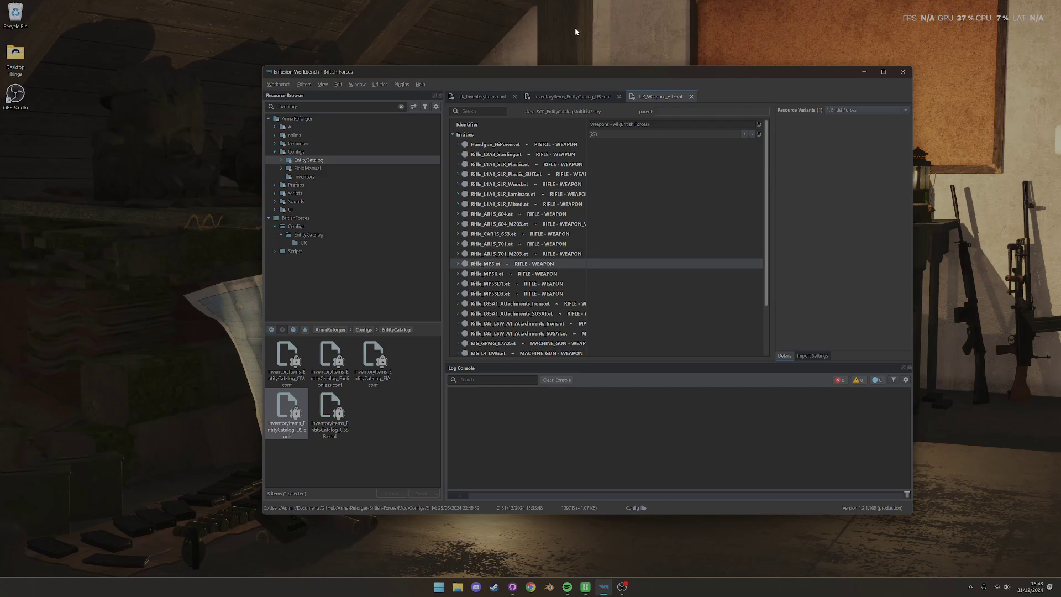
Step: Close Workbench and relaunch it from Arma Reforger Tools with the British Forces in US Arsenal project
{"action": "left_click", "coordinate": [482, 98]}
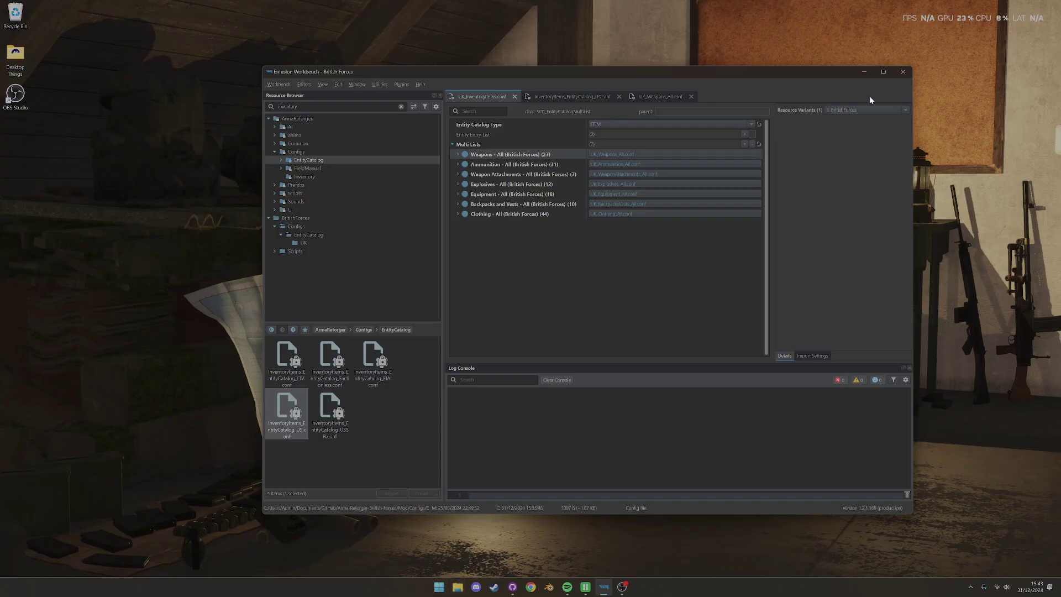
{"action": "left_click", "coordinate": [902, 73]}
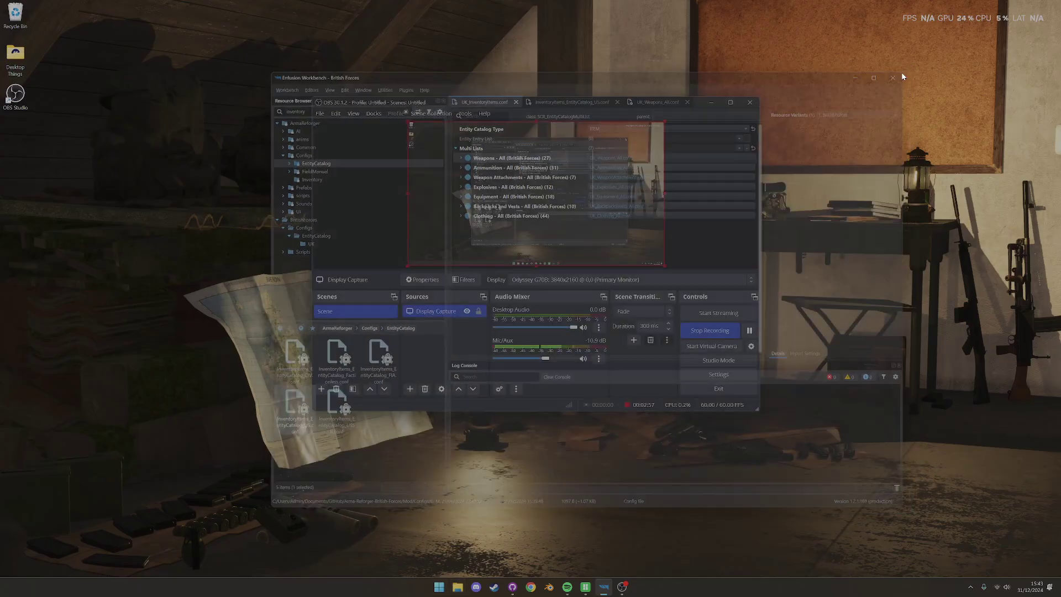
{"action": "left_click", "coordinate": [448, 587]}
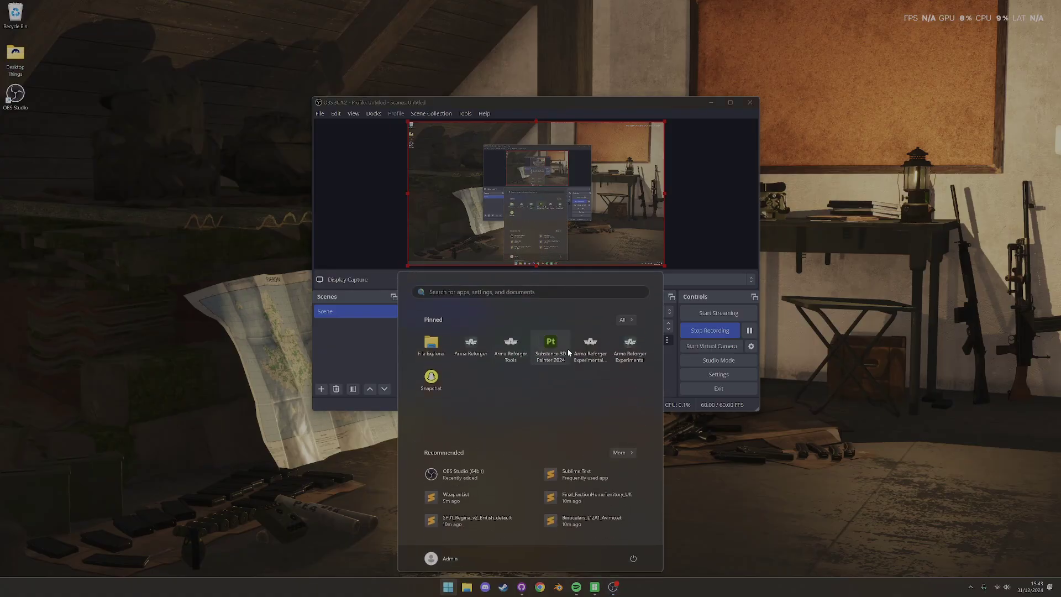
{"action": "left_click", "coordinate": [511, 344]}
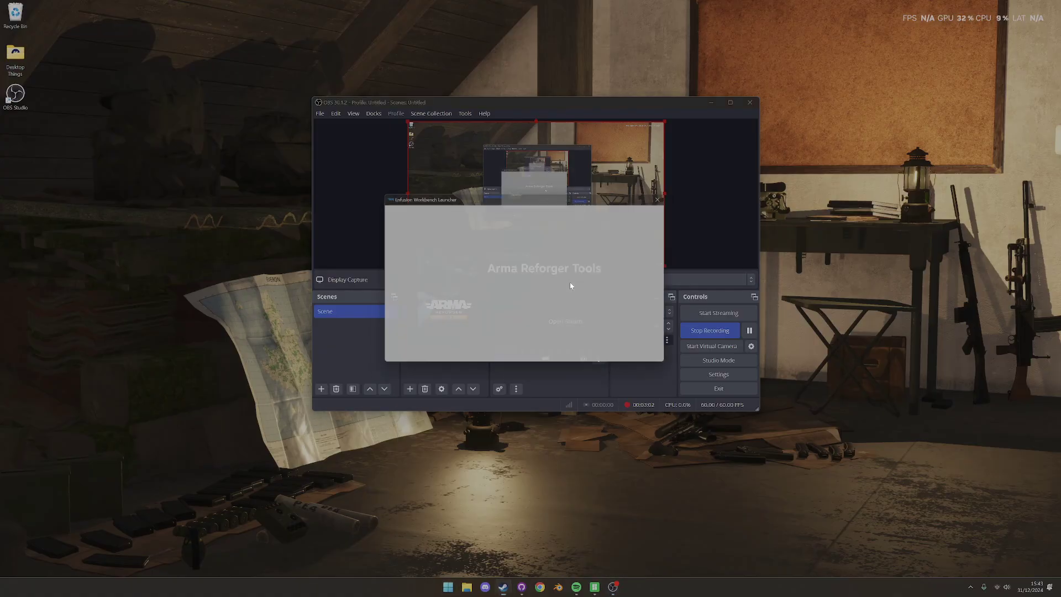
{"action": "double_click", "coordinate": [466, 260]}
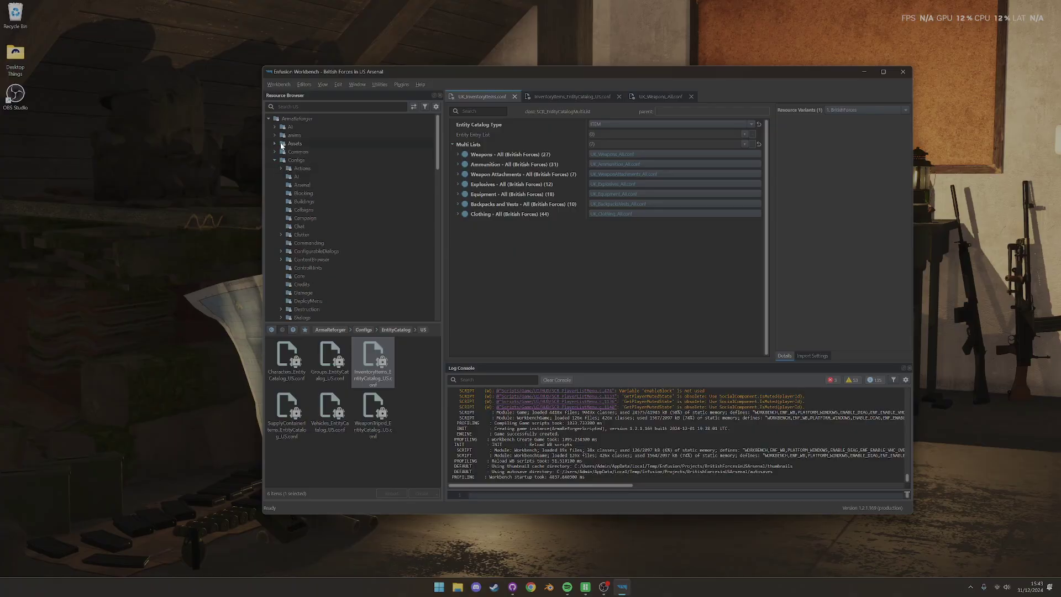
Step: Open the project's Configs > EntityCatalog > US inventory entity catalog override
{"action": "left_click", "coordinate": [267, 120]}
{"action": "left_click", "coordinate": [276, 135]}
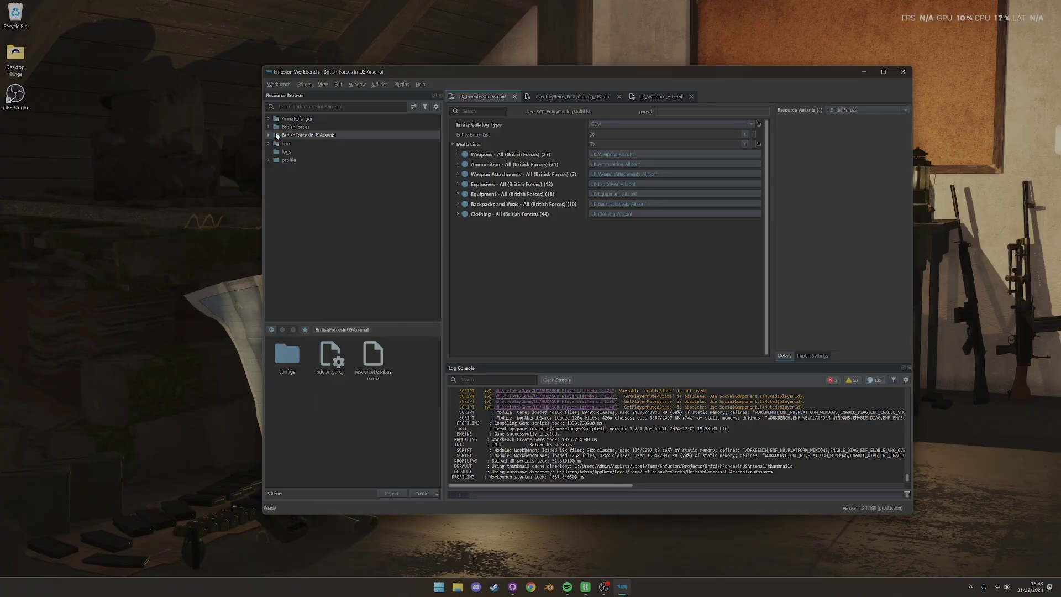
{"action": "double_click", "coordinate": [300, 349]}
{"action": "double_click", "coordinate": [298, 354]}
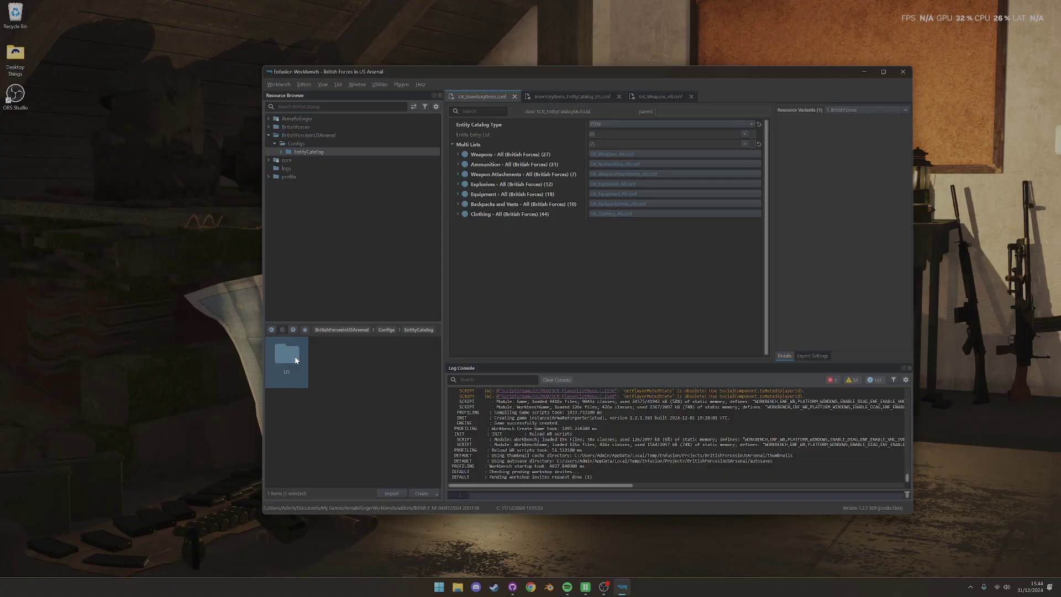
{"action": "double_click", "coordinate": [297, 355]}
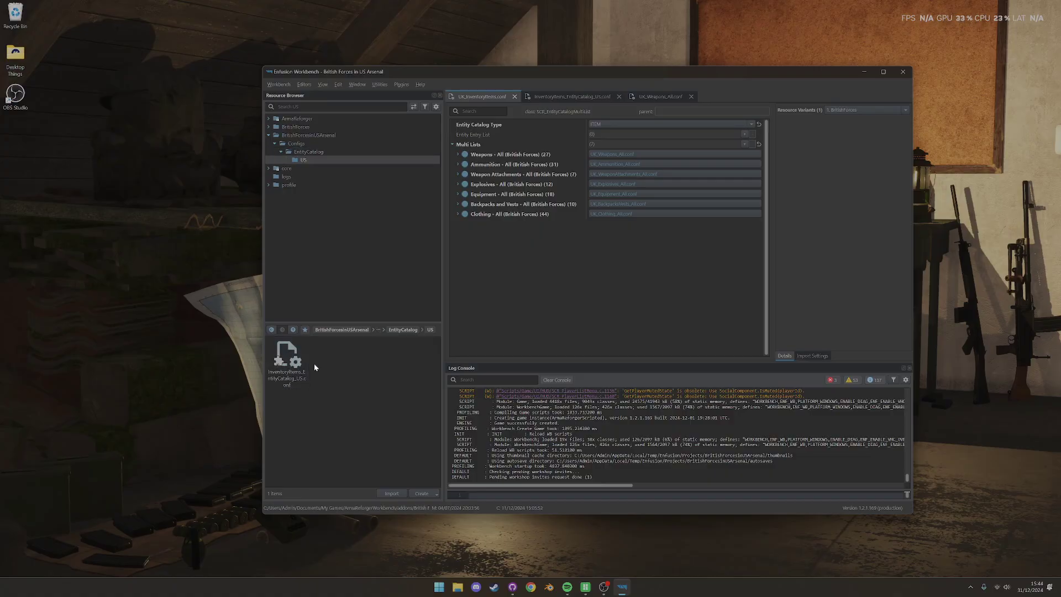
{"action": "double_click", "coordinate": [287, 358]}
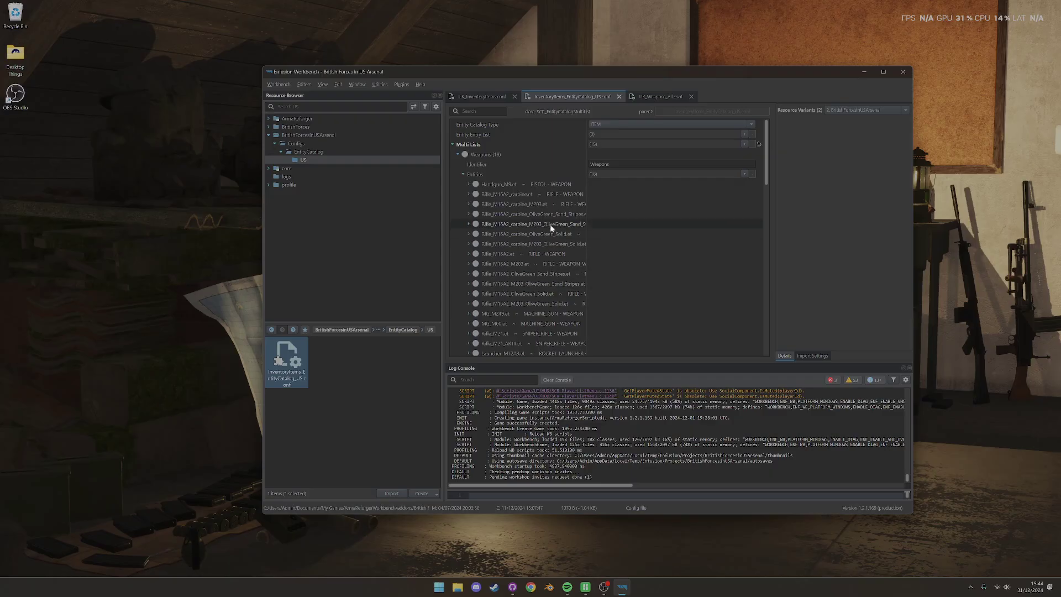
Step: Review the Weapons - All (British Forces) multi list, then close Workbench
{"action": "left_click", "coordinate": [452, 143]}
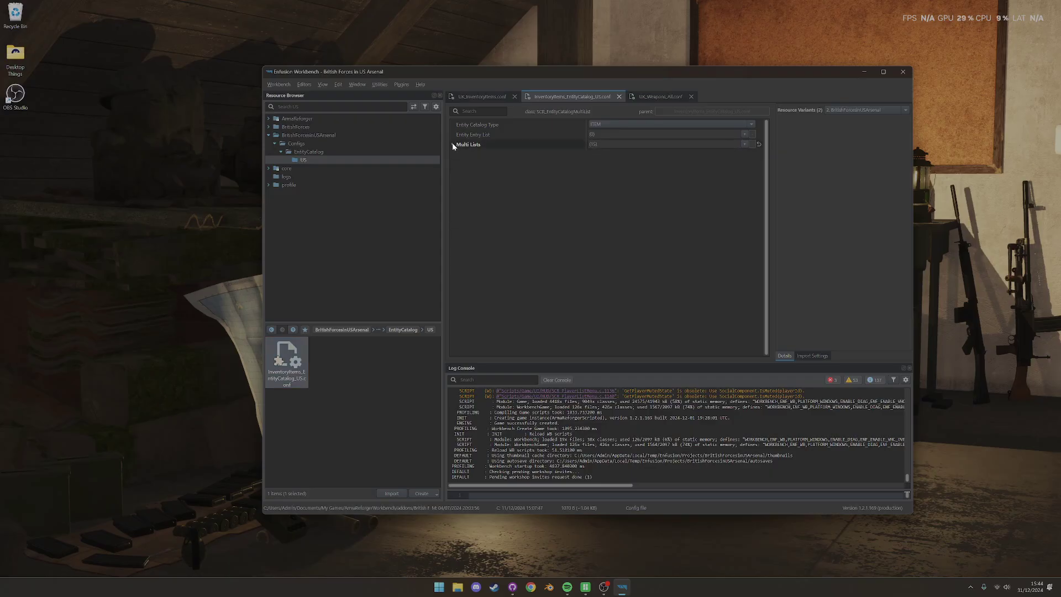
{"action": "left_click", "coordinate": [453, 144]}
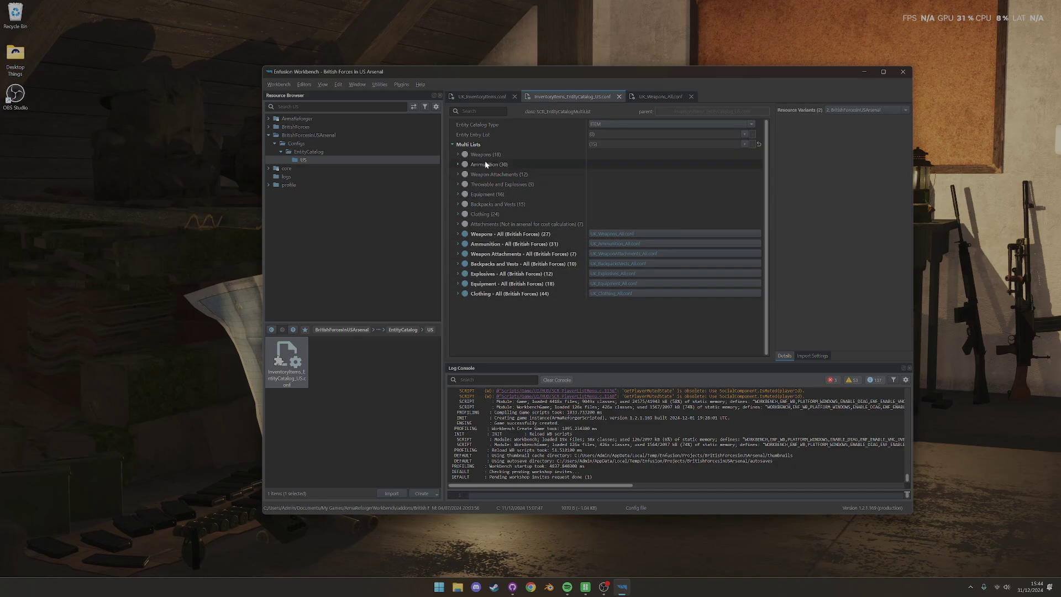
{"action": "left_click", "coordinate": [458, 235]}
{"action": "scroll", "coordinate": [522, 276], "scroll_direction": "down", "scroll_amount": 6}
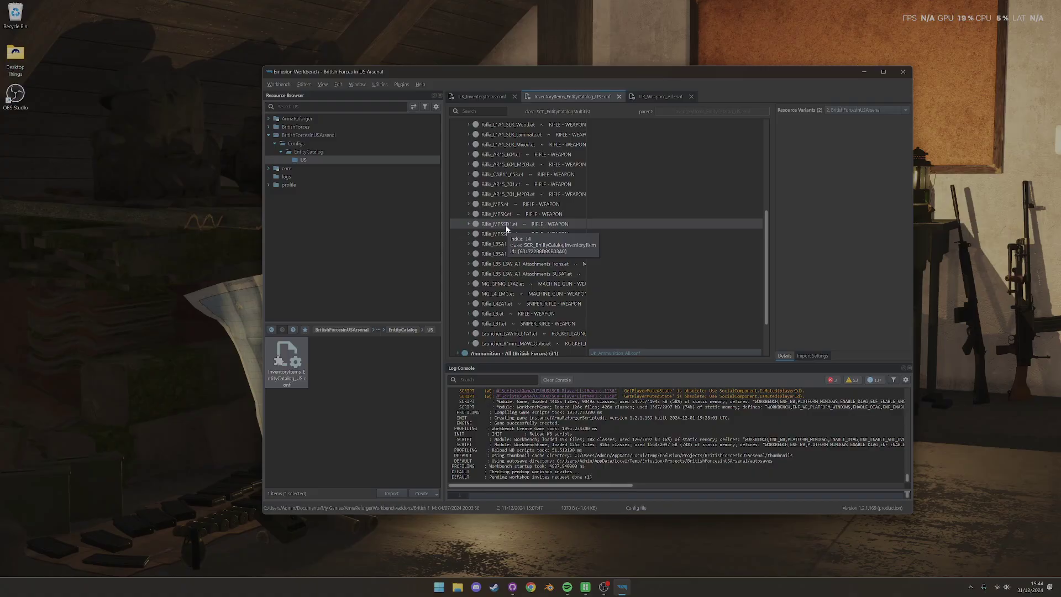
{"action": "left_click", "coordinate": [901, 72]}
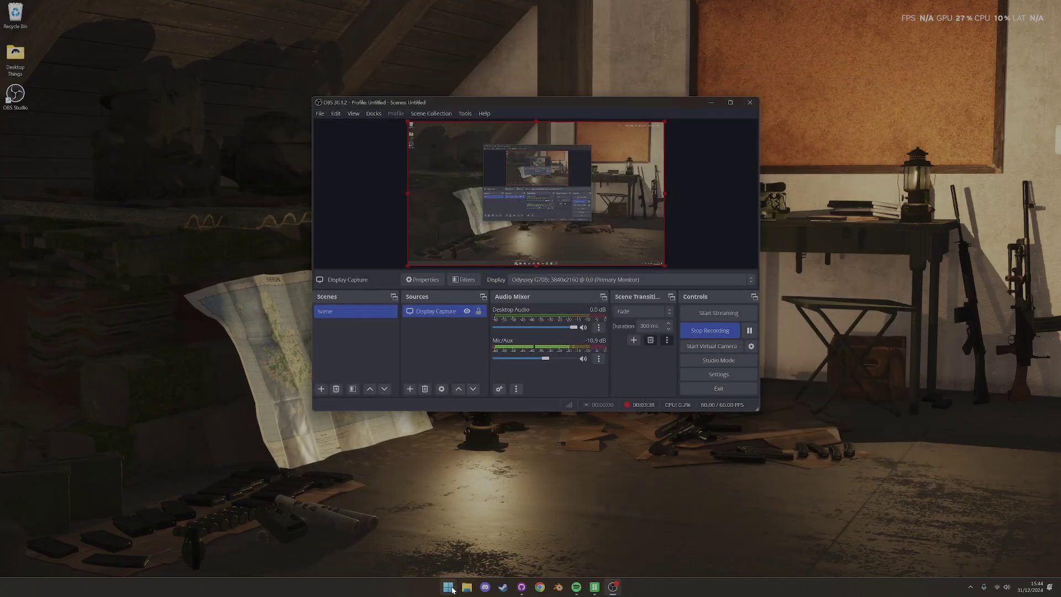
Step: Relaunch Arma Reforger Tools and open the British Forces project
{"action": "key", "text": "super"}
{"action": "left_click", "coordinate": [504, 348]}
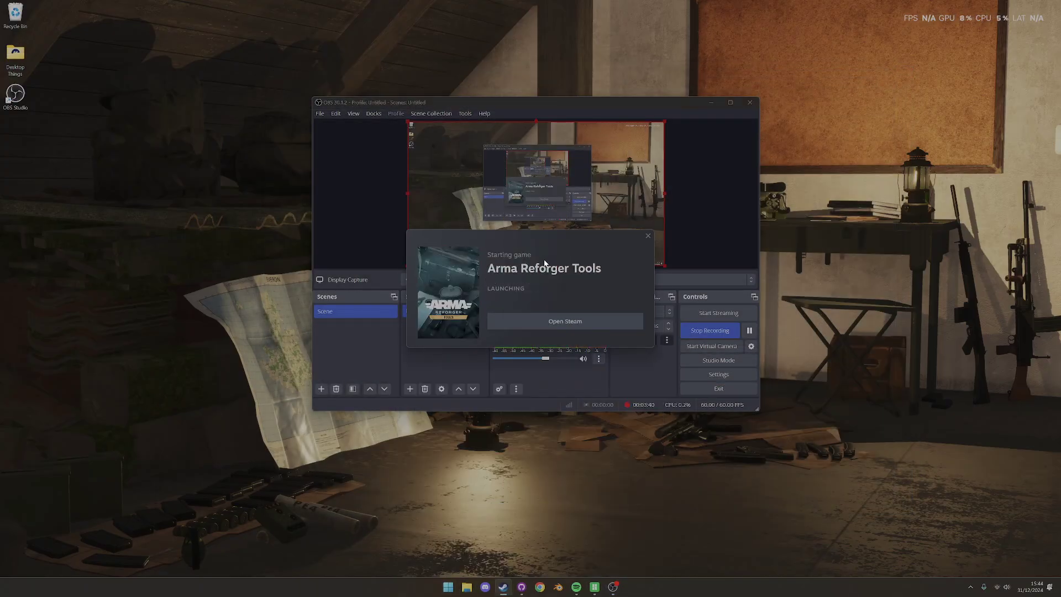
{"action": "double_click", "coordinate": [478, 265]}
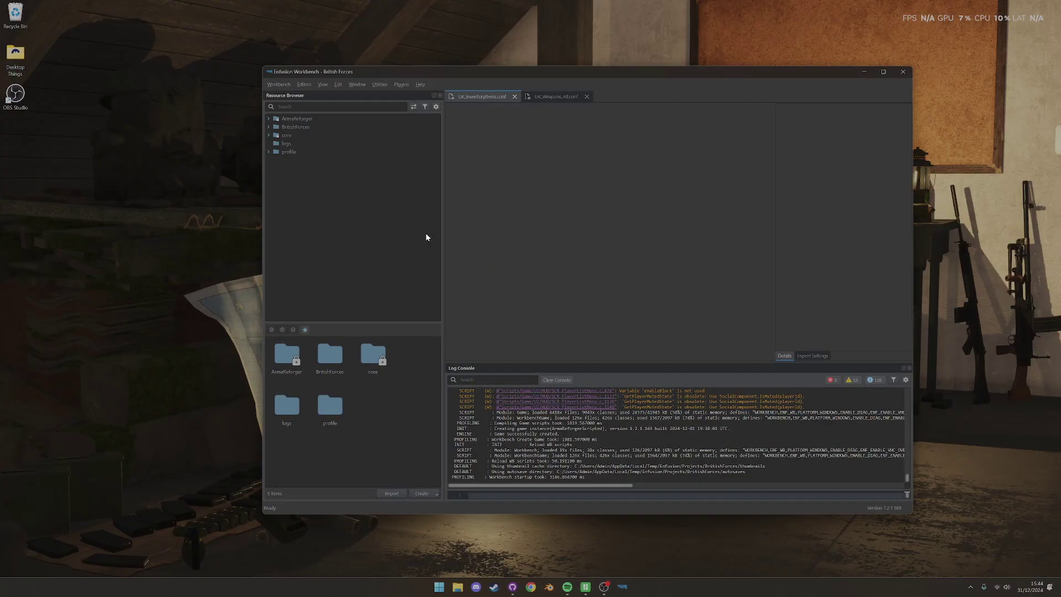
Step: Enlarge the file browser and navigate to Configs > EntityCatalog > UK
{"action": "left_click", "coordinate": [303, 128]}
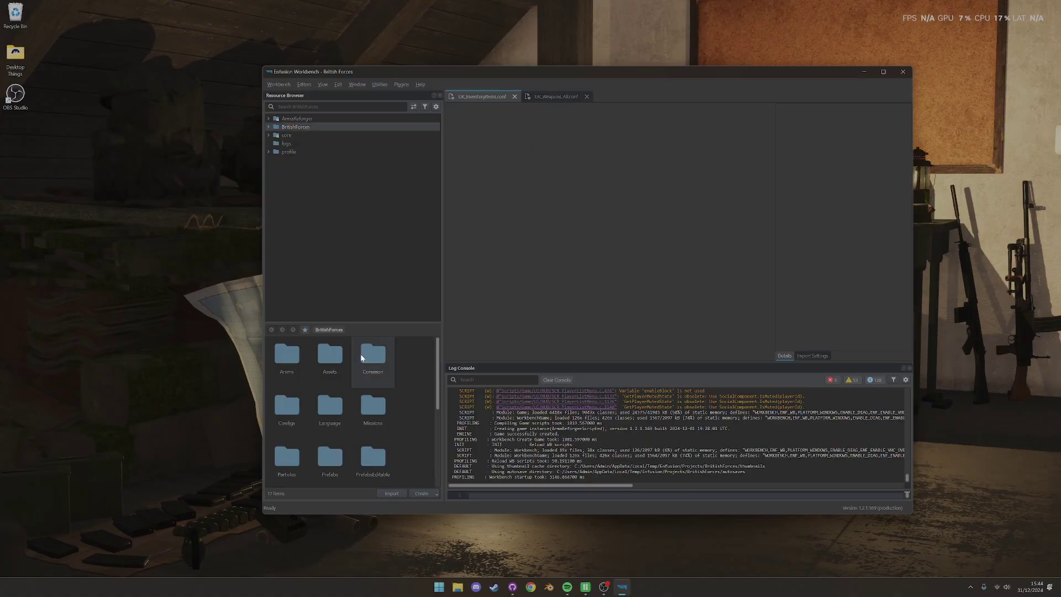
{"action": "left_click_drag", "start_coordinate": [389, 323], "coordinate": [389, 214]}
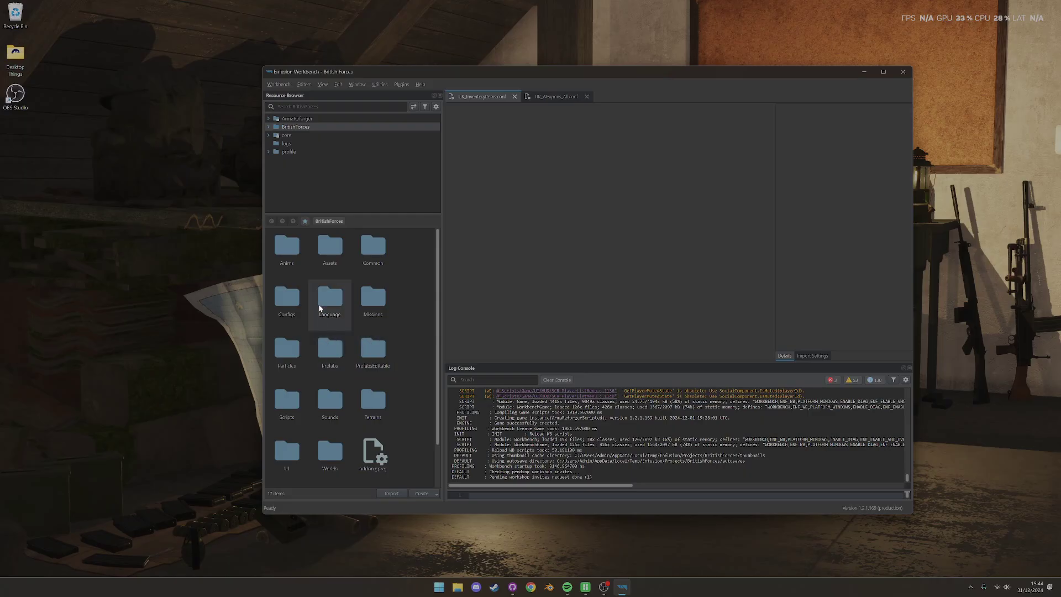
{"action": "double_click", "coordinate": [286, 301]}
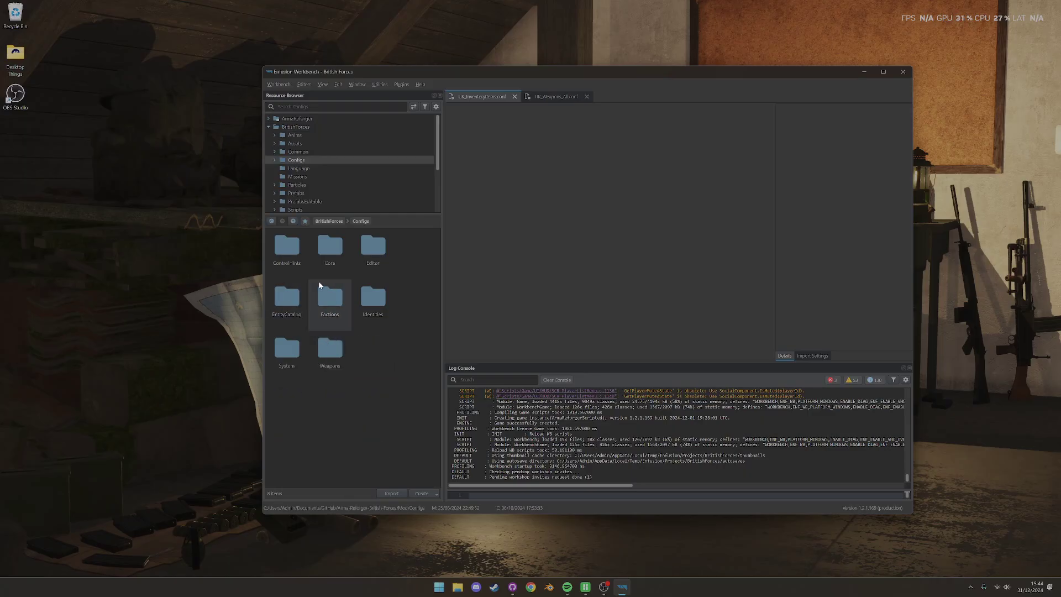
{"action": "double_click", "coordinate": [290, 301]}
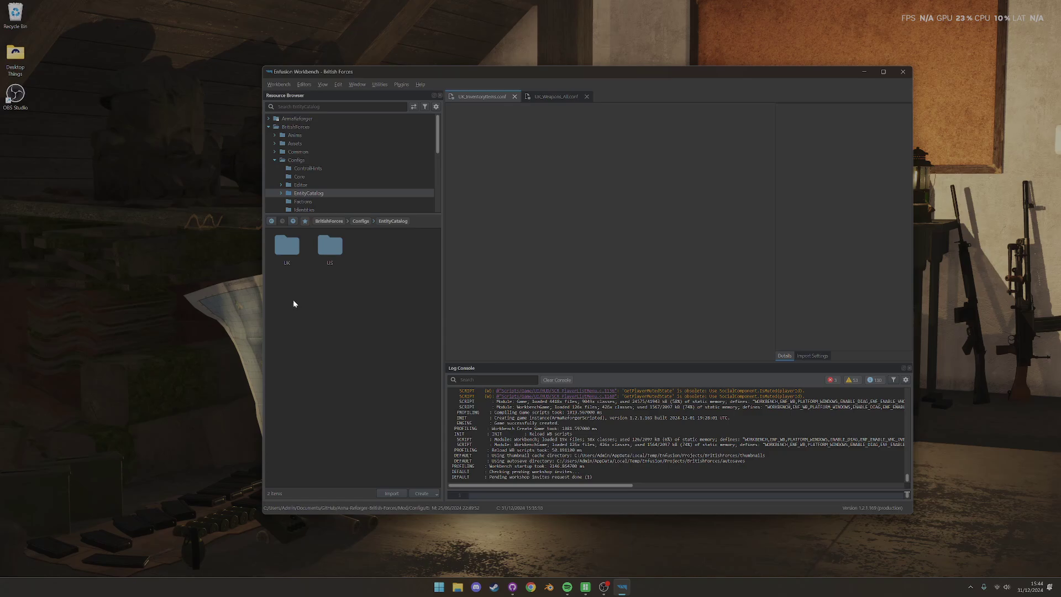
{"action": "double_click", "coordinate": [297, 246]}
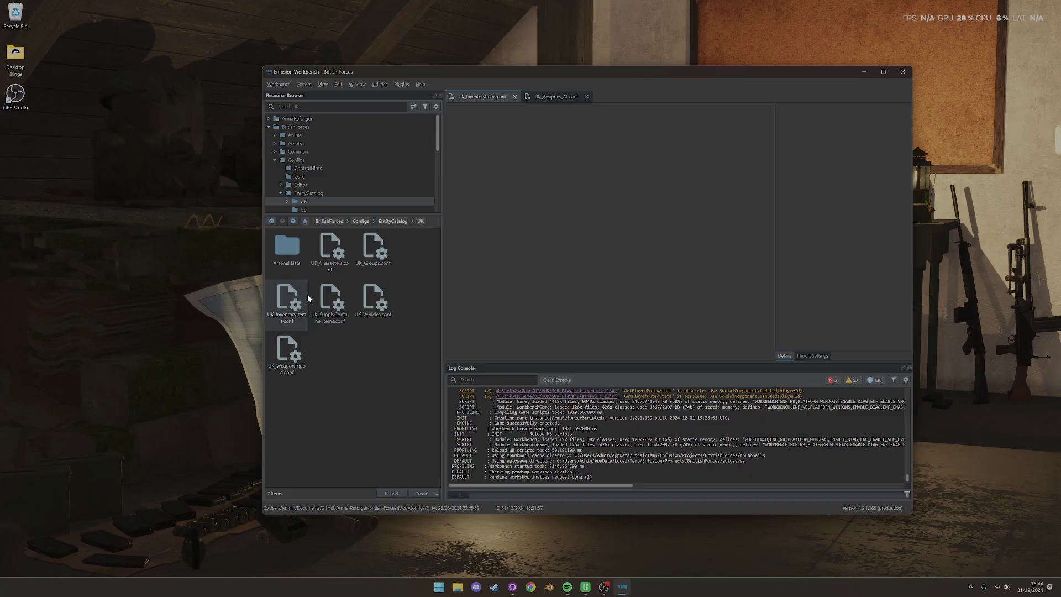
Step: Create config MyFaction_InventoryItems_Weapons in the UK folder with class SCR_EntityCatalogMultiList
{"action": "right_click", "coordinate": [342, 358]}
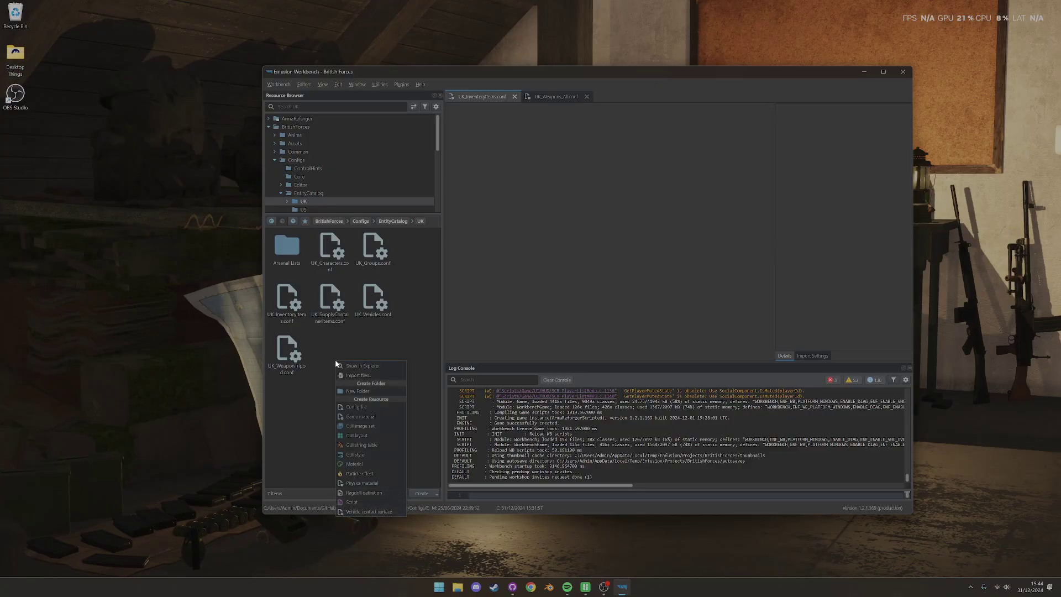
{"action": "left_click", "coordinate": [360, 407]}
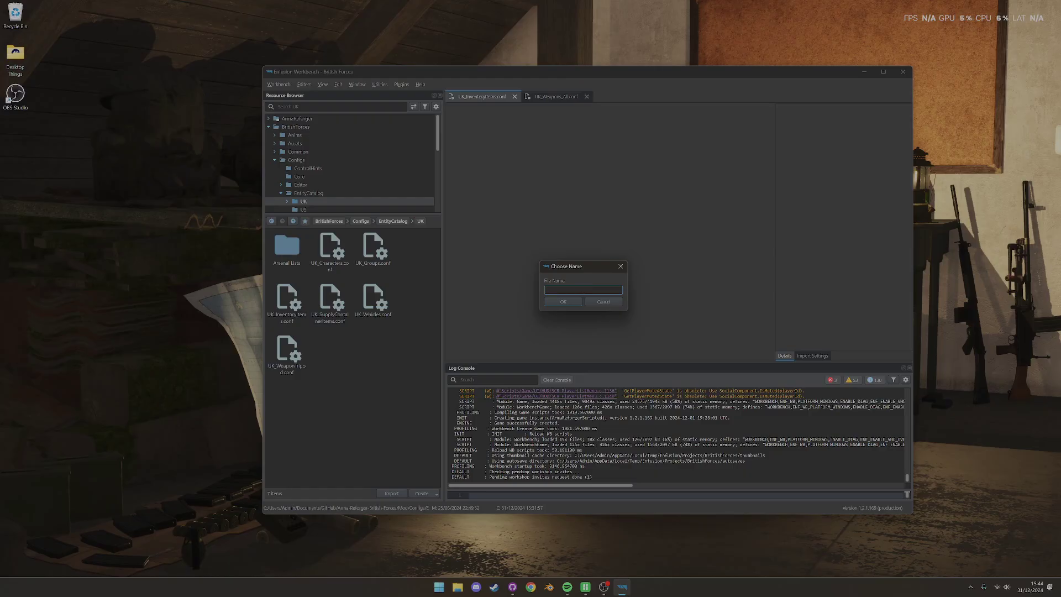
{"action": "type", "text": "MyFaction_InventoryItems_Weapons"}
{"action": "key", "text": "Return"}
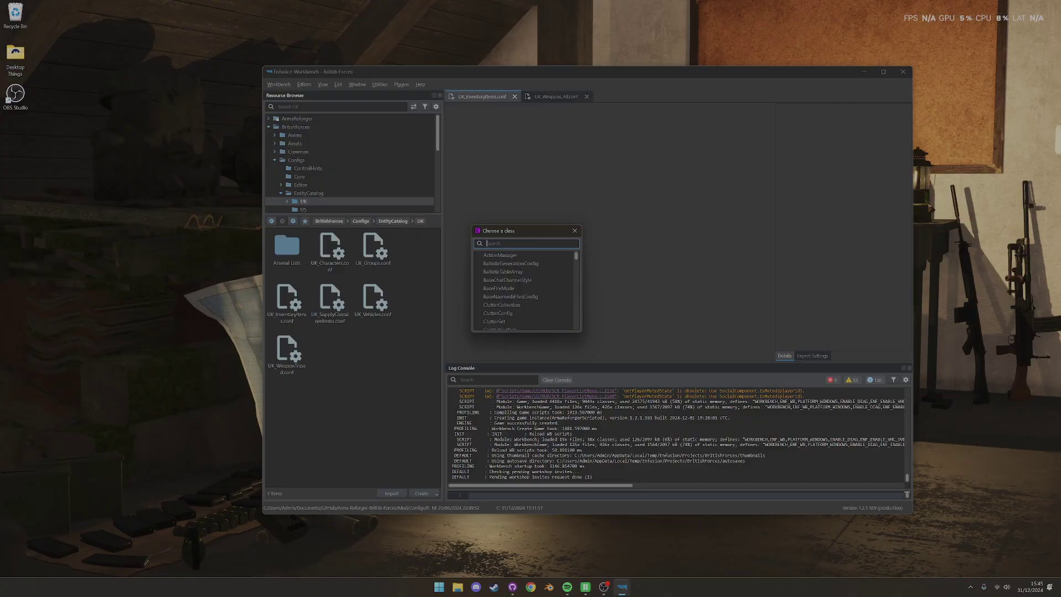
{"action": "type", "text": "scr"}
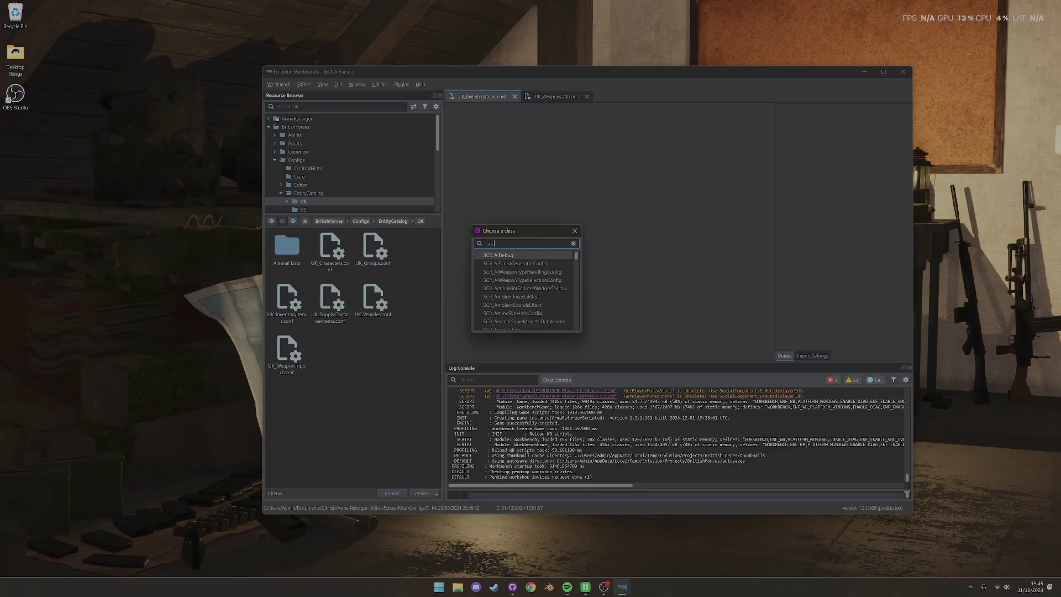
{"action": "type", "text": "_m"}
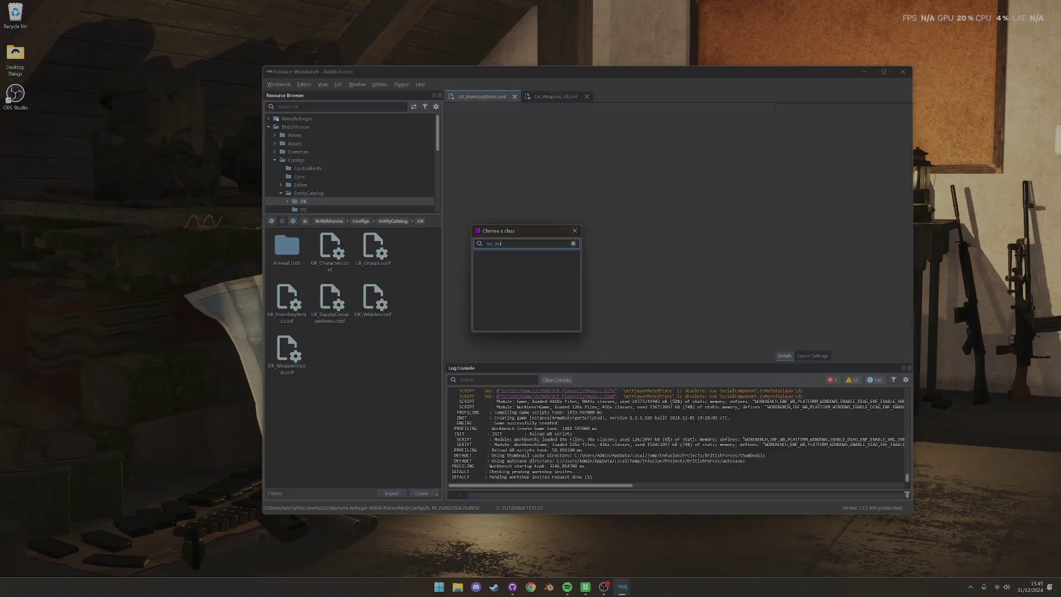
{"action": "type", "text": "u"}
{"action": "key", "text": "BackSpace"}
{"action": "key", "text": "BackSpace"}
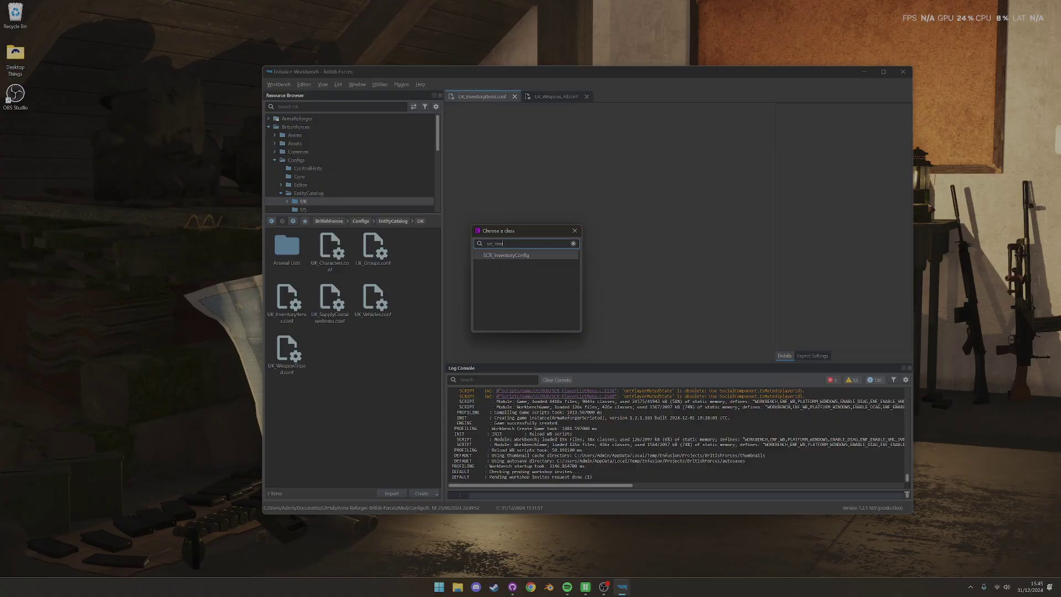
{"action": "key", "text": "ctrl+a"}
{"action": "type", "text": "multi"}
{"action": "double_click", "coordinate": [518, 256]}
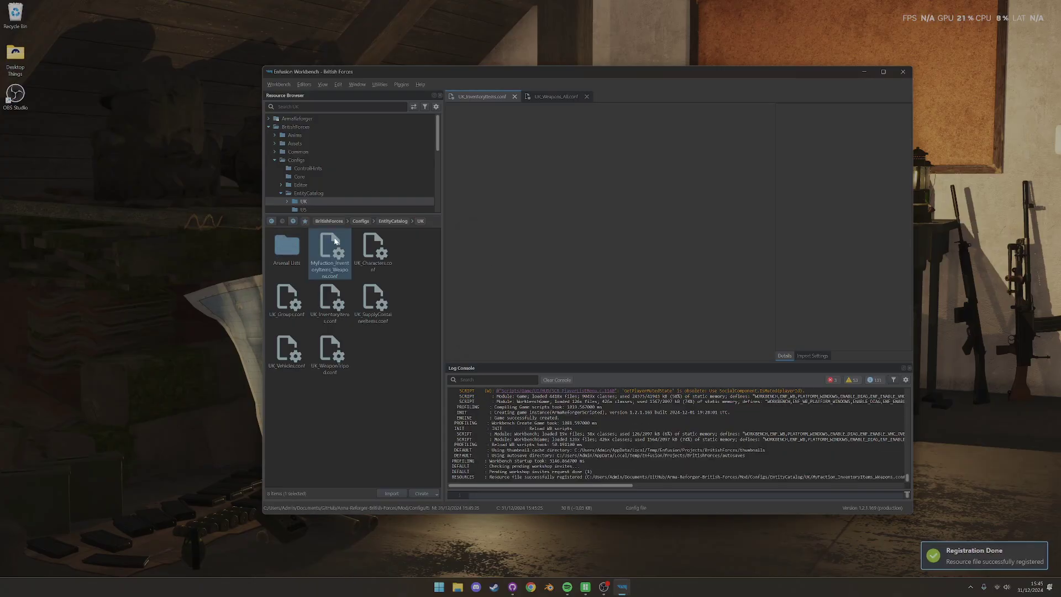
Step: Open the new weapons config and compare it against UK_Weapons_All.conf
{"action": "double_click", "coordinate": [333, 243]}
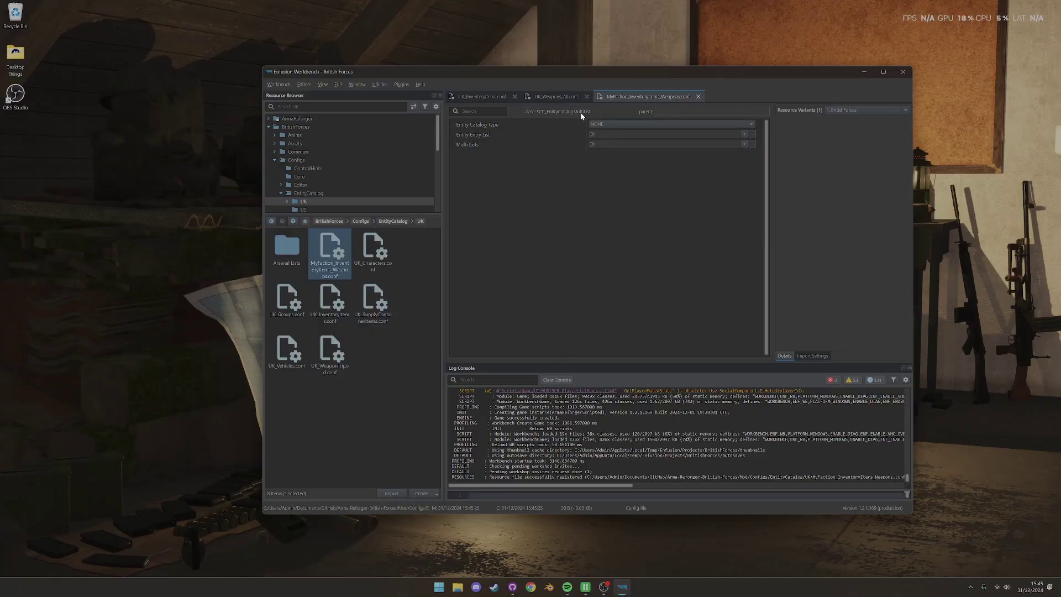
{"action": "left_click", "coordinate": [558, 97]}
{"action": "left_click", "coordinate": [634, 96]}
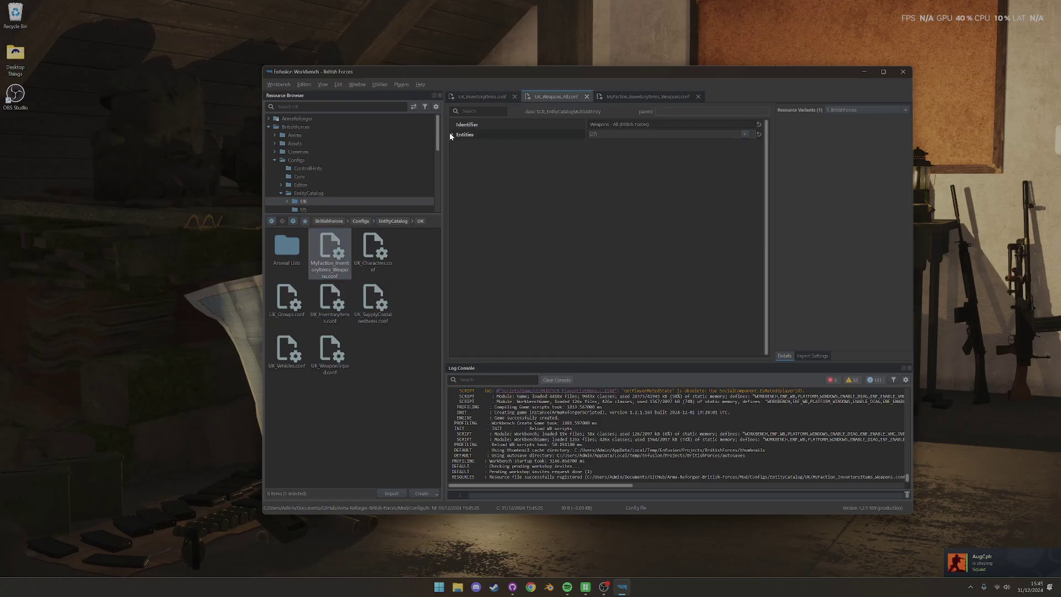
{"action": "left_click", "coordinate": [562, 95]}
{"action": "left_click", "coordinate": [642, 96]}
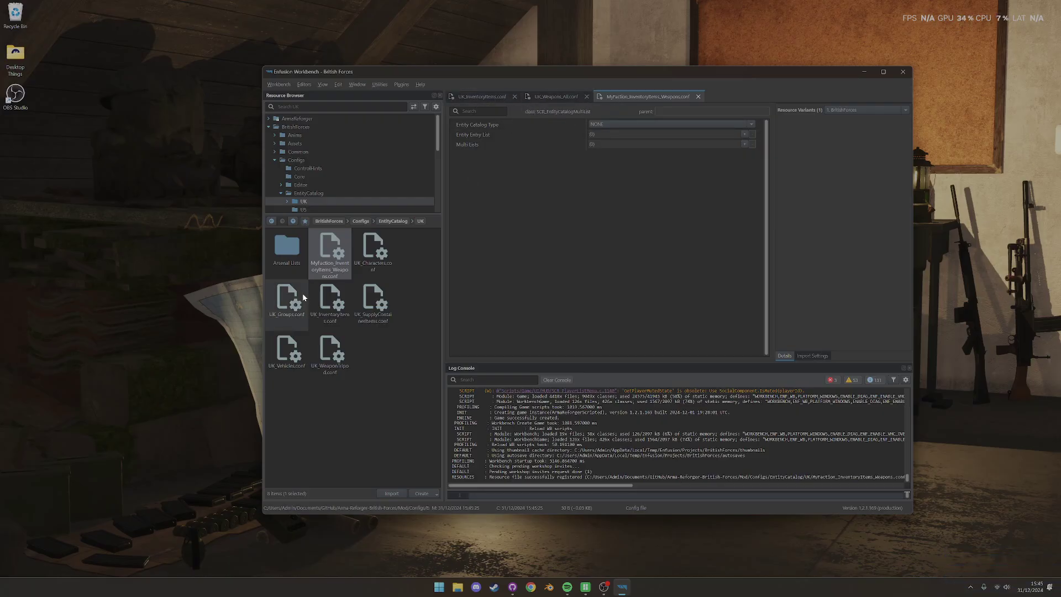
Step: Show the new config in File Explorer and open it in a text editor
{"action": "right_click", "coordinate": [330, 251]}
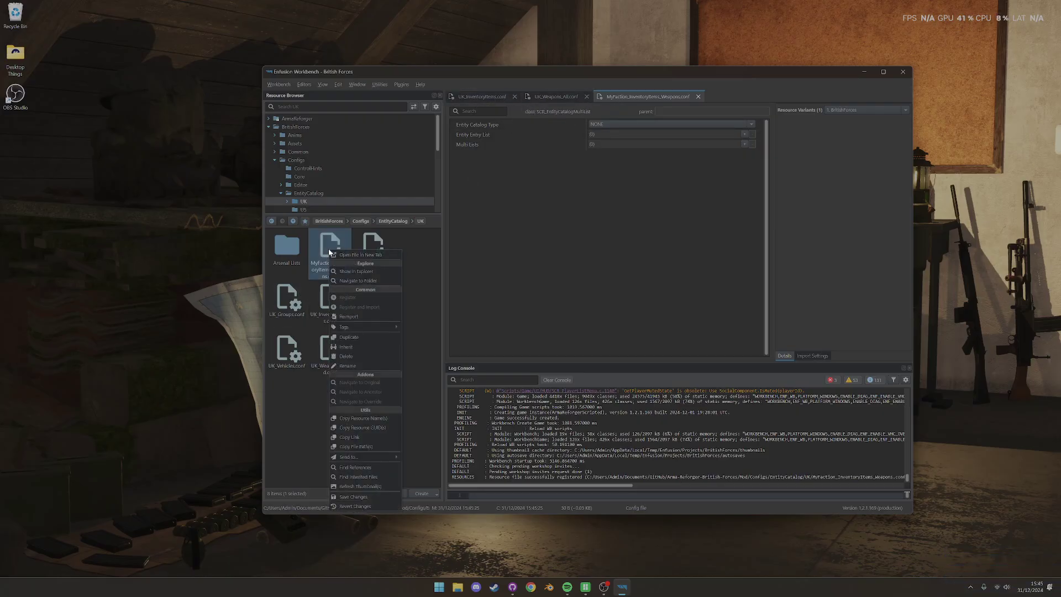
{"action": "left_click", "coordinate": [354, 272]}
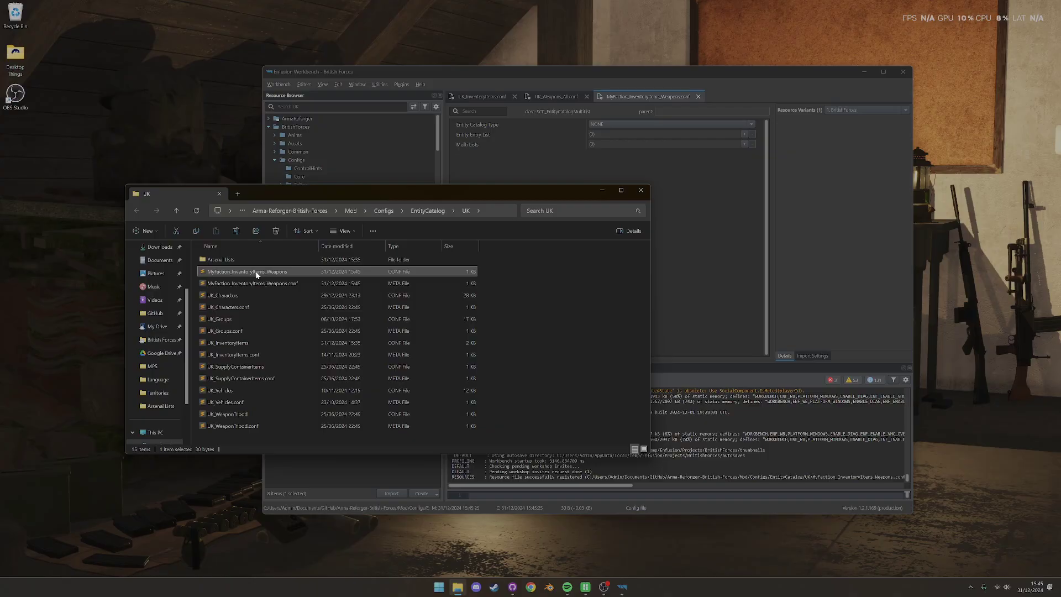
{"action": "double_click", "coordinate": [257, 272]}
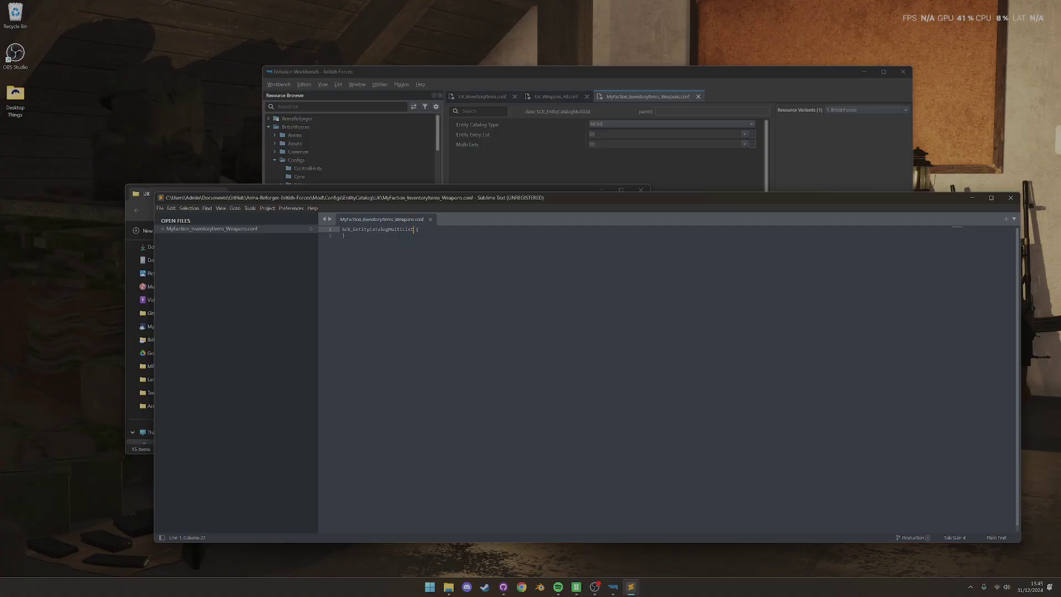
Step: Change the class to SCR_EntityCatalogMultiListEntry, save, and close Sublime Text
{"action": "type", "text": "Entry"}
{"action": "key", "text": "ctrl+s"}
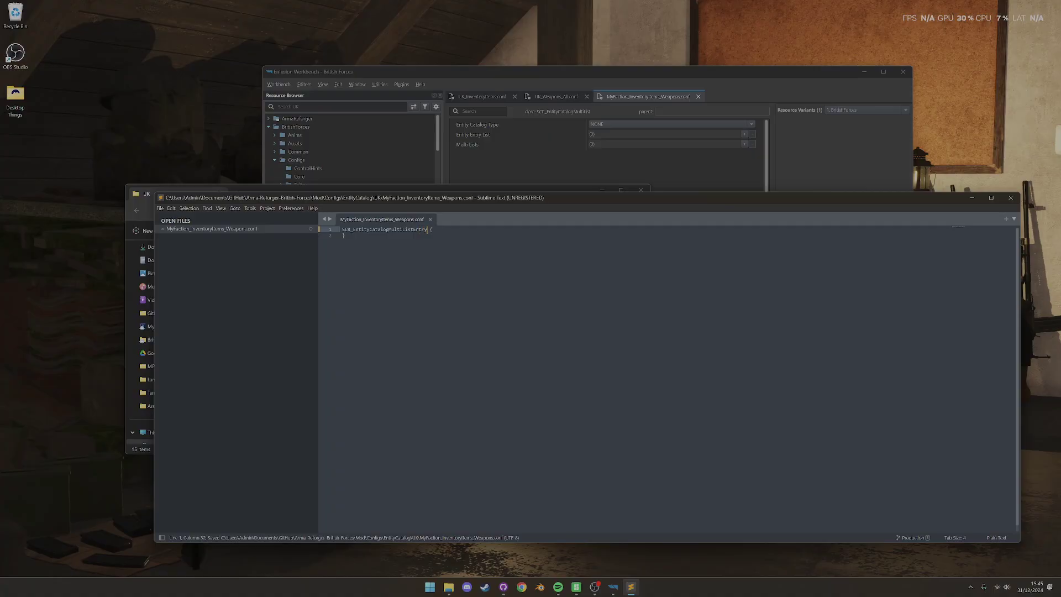
{"action": "left_click", "coordinate": [1011, 197]}
{"action": "left_click", "coordinate": [697, 77]}
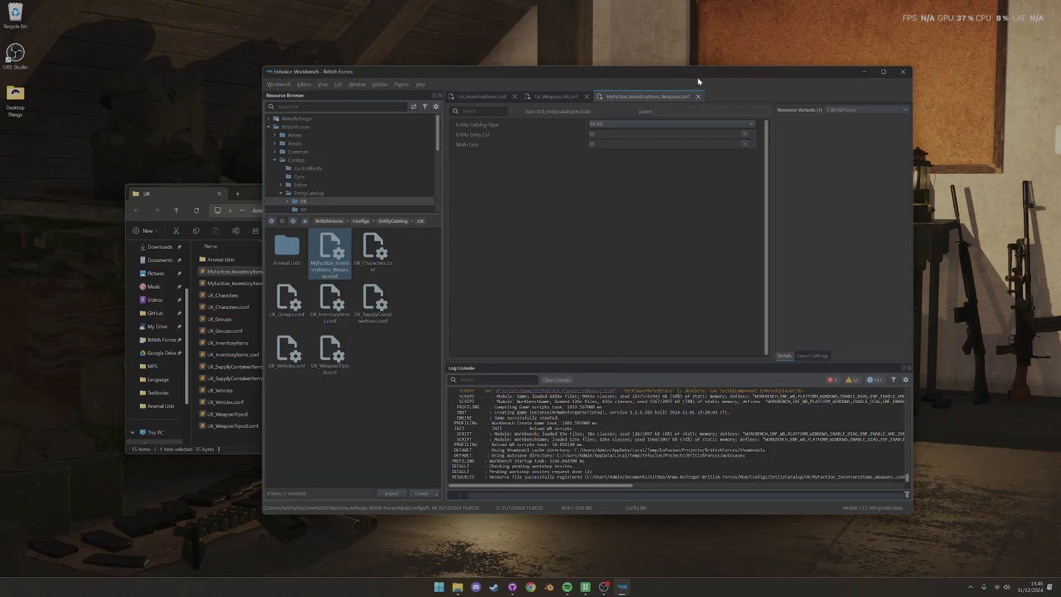
Step: Set the weapons config's Identifier to 'My Faction's Weapons List' and save the file
{"action": "middle_click", "coordinate": [629, 98]}
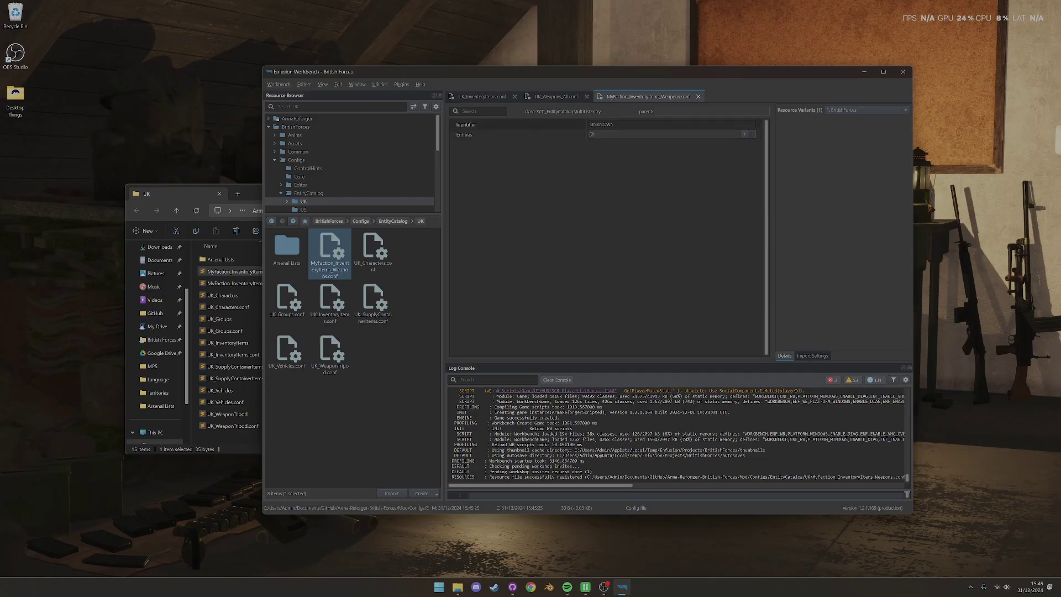
{"action": "left_click", "coordinate": [481, 96]}
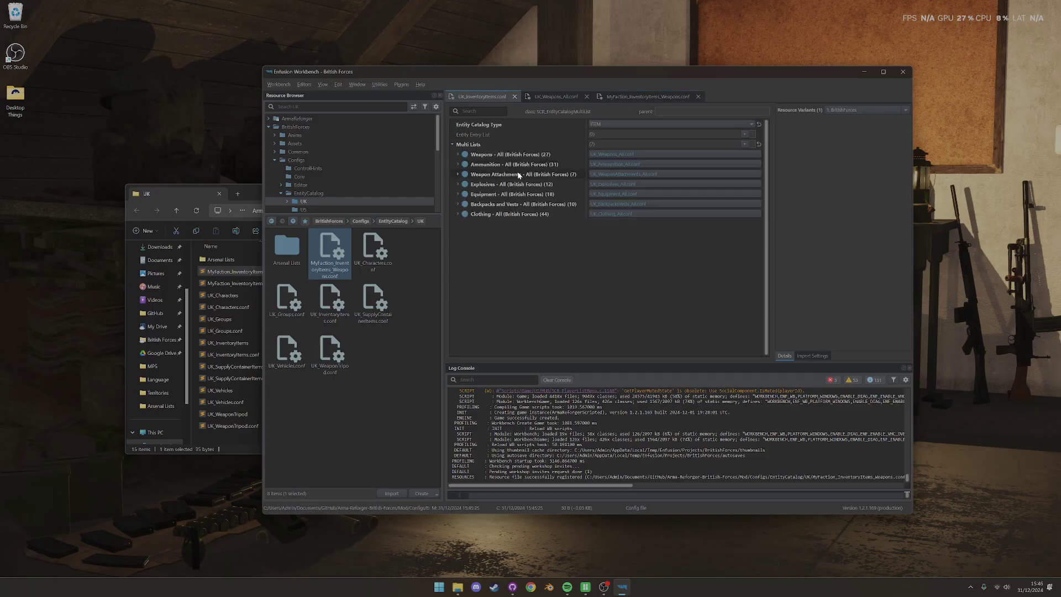
{"action": "left_click", "coordinate": [642, 98]}
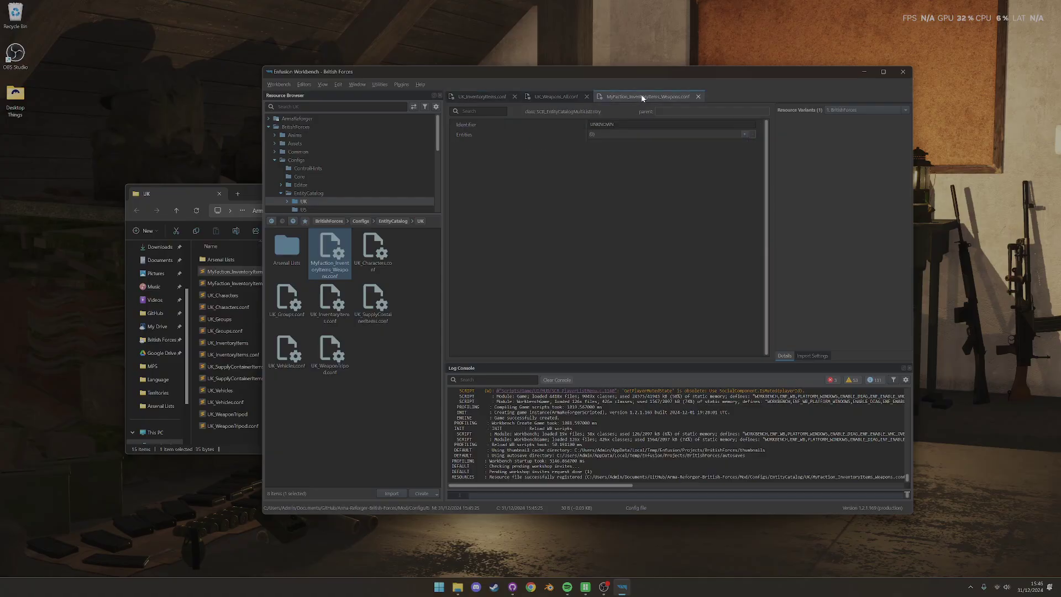
{"action": "left_click", "coordinate": [636, 125]}
{"action": "type", "text": "My_F"}
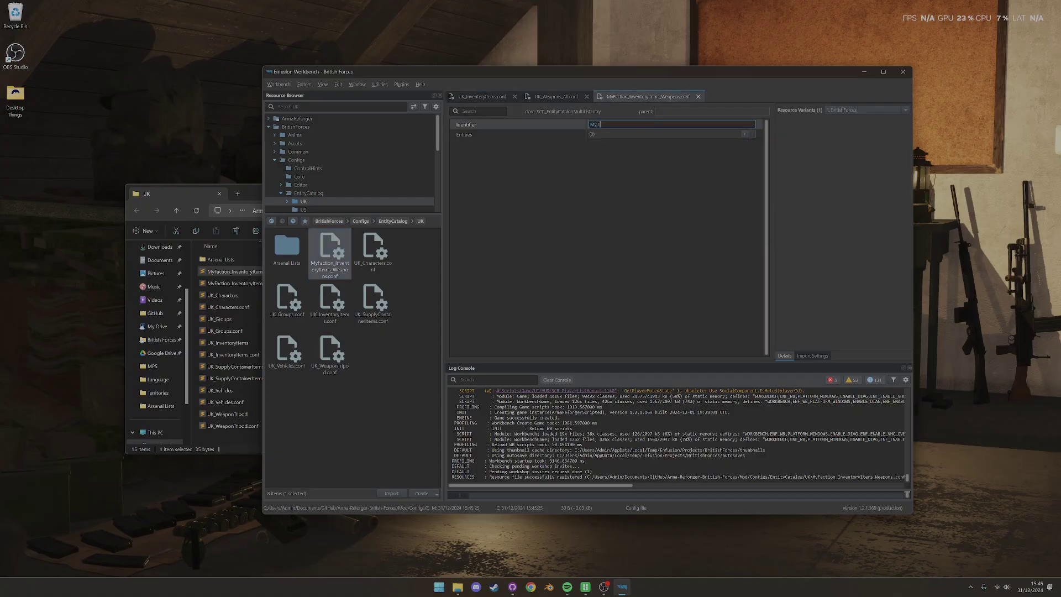
{"action": "type", "text": "action's Weapons List"}
{"action": "key", "text": "Return"}
{"action": "key", "text": "ctrl+s"}
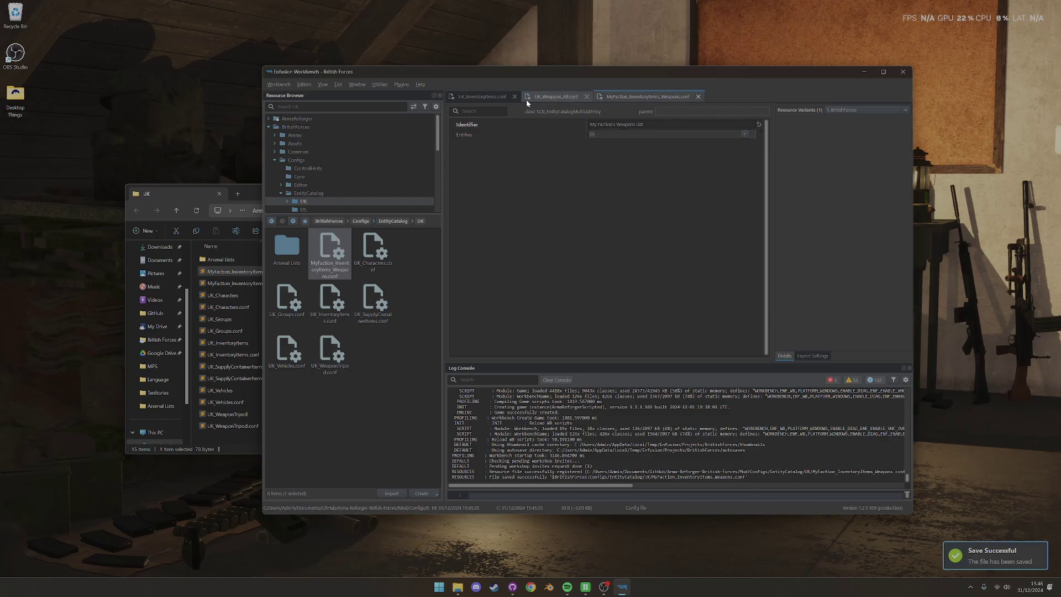
Step: Search the resources for 'inventoryitem' and expand the base-game Configs folder
{"action": "left_click", "coordinate": [486, 97]}
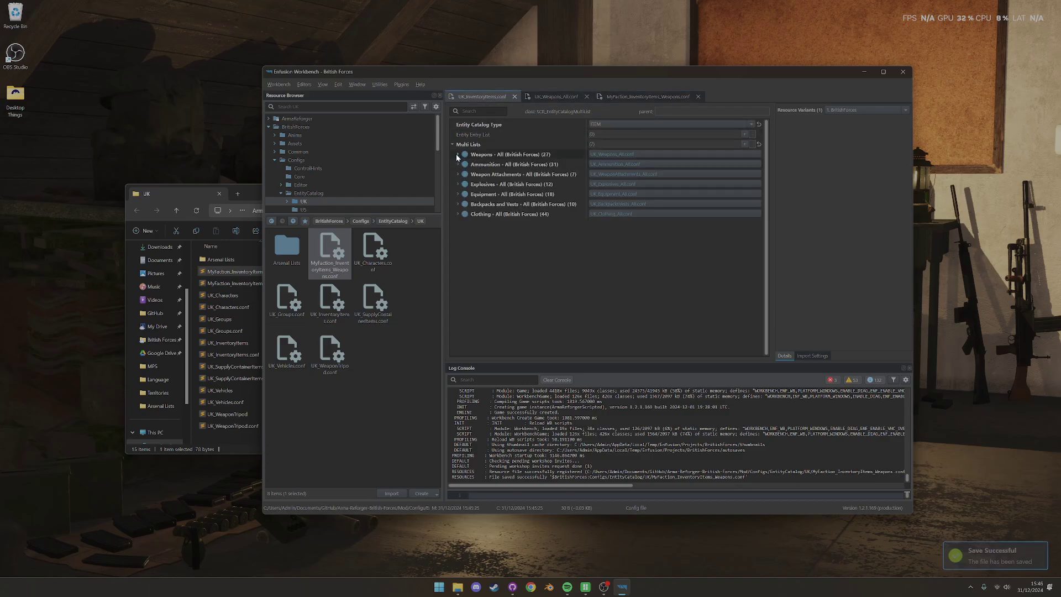
{"action": "left_click", "coordinate": [310, 106]}
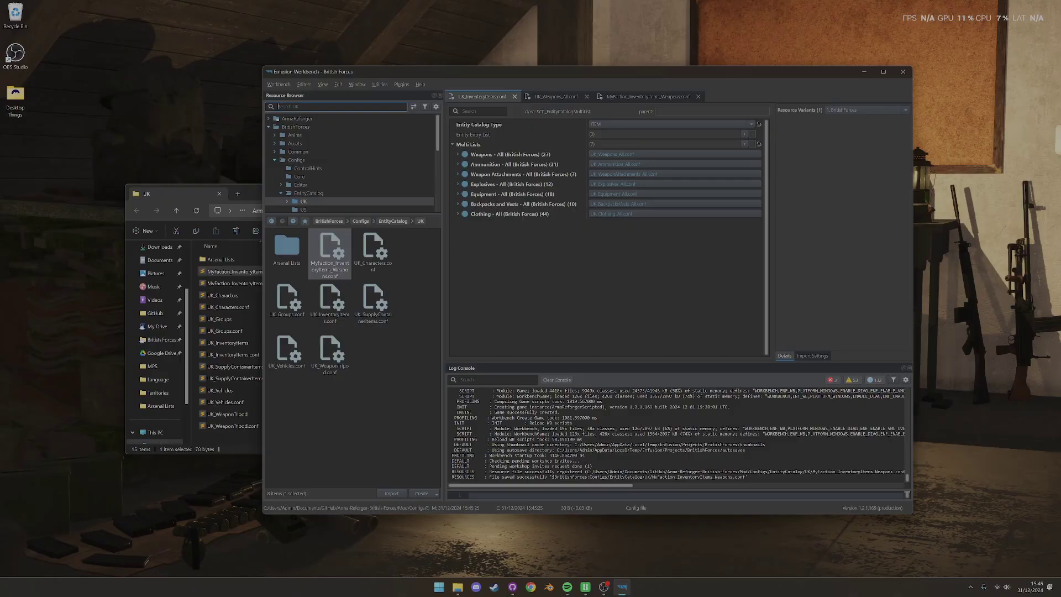
{"action": "type", "text": "inventoryitem"}
{"action": "left_click", "coordinate": [268, 119]}
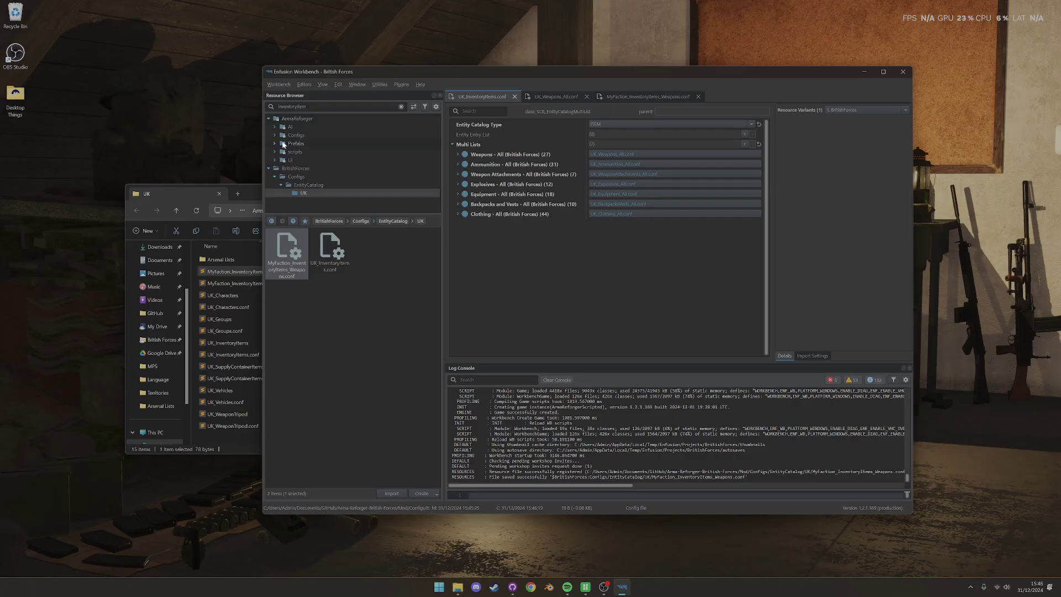
{"action": "left_click", "coordinate": [297, 135]}
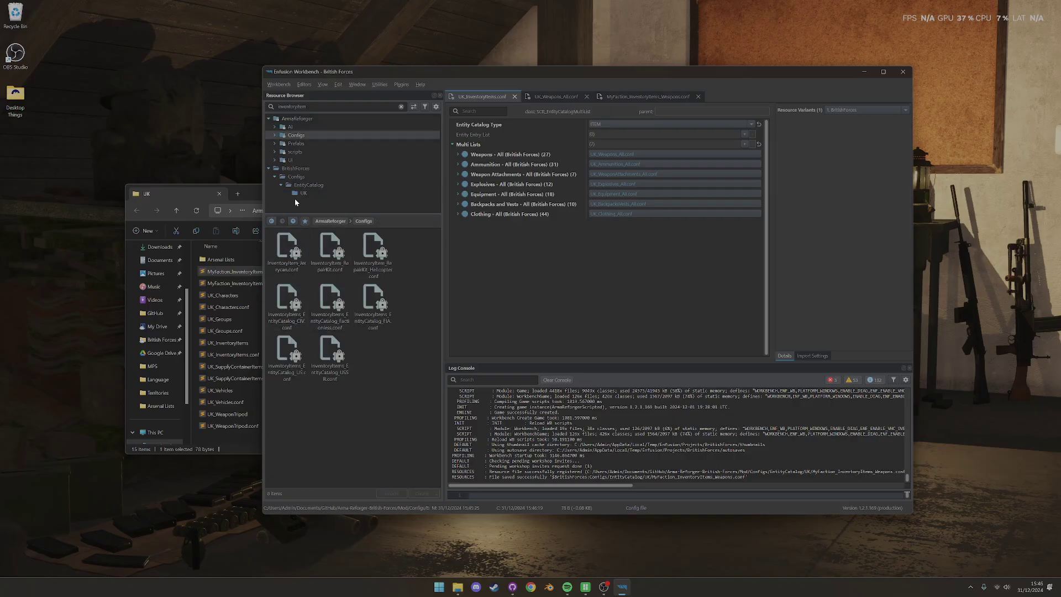
Step: Clear the search and open EntityCatalog > US > InventoryItems_EntityCatalog_US.conf
{"action": "double_click", "coordinate": [279, 106]}
{"action": "key", "text": "BackSpace"}
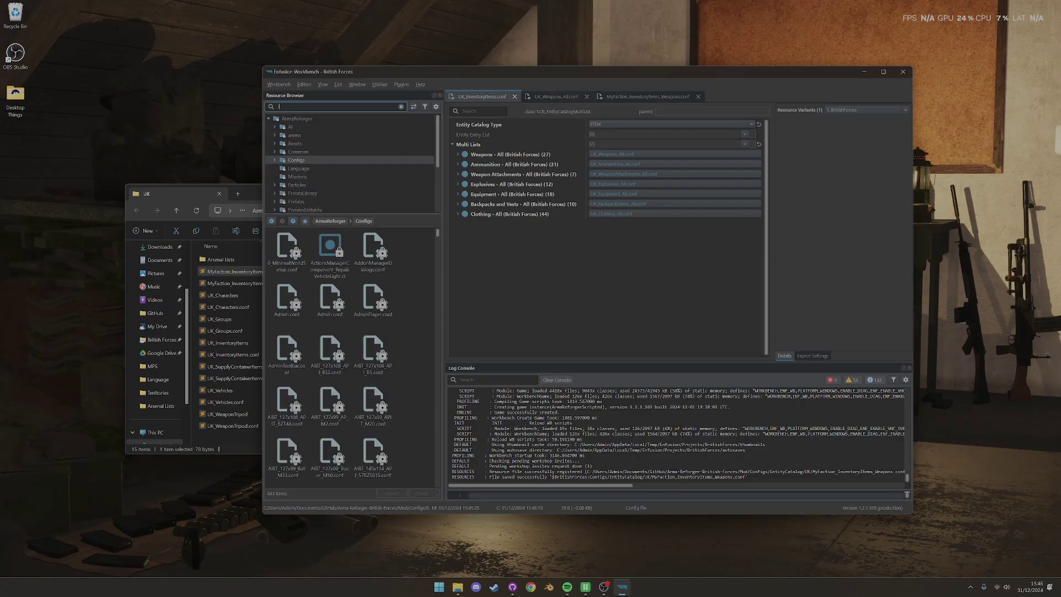
{"action": "type", "text": "en"}
{"action": "key", "text": "BackSpace"}
{"action": "key", "text": "BackSpace"}
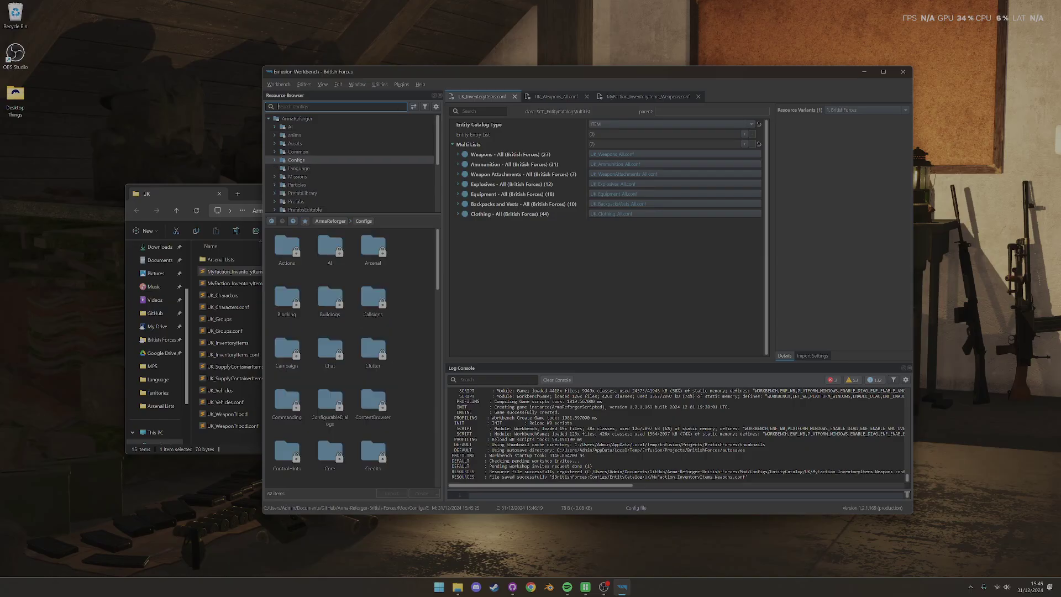
{"action": "scroll", "coordinate": [356, 359], "scroll_direction": "down", "scroll_amount": 3}
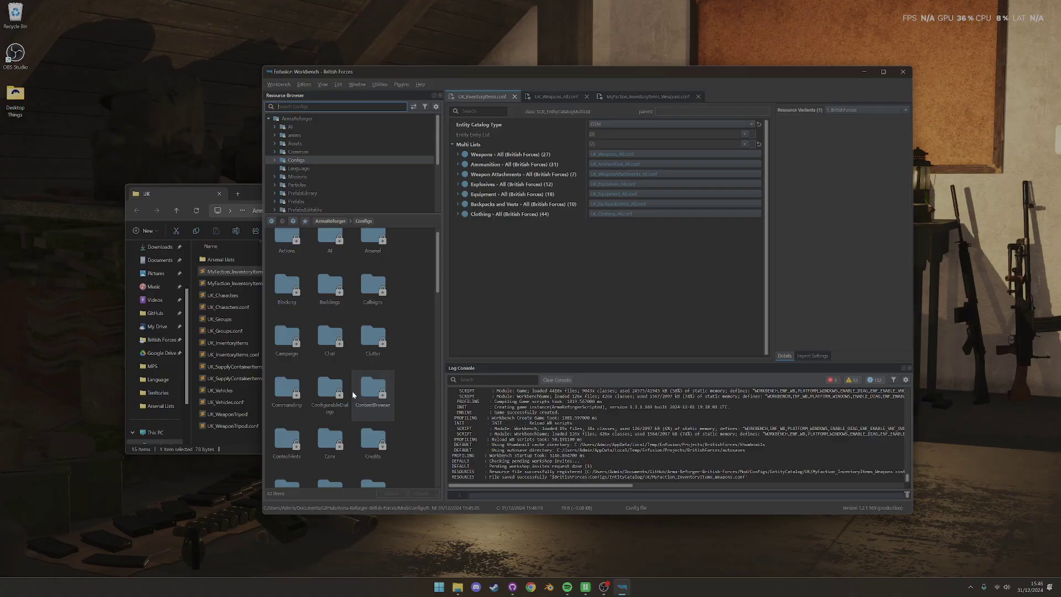
{"action": "scroll", "coordinate": [350, 390], "scroll_direction": "down", "scroll_amount": 4}
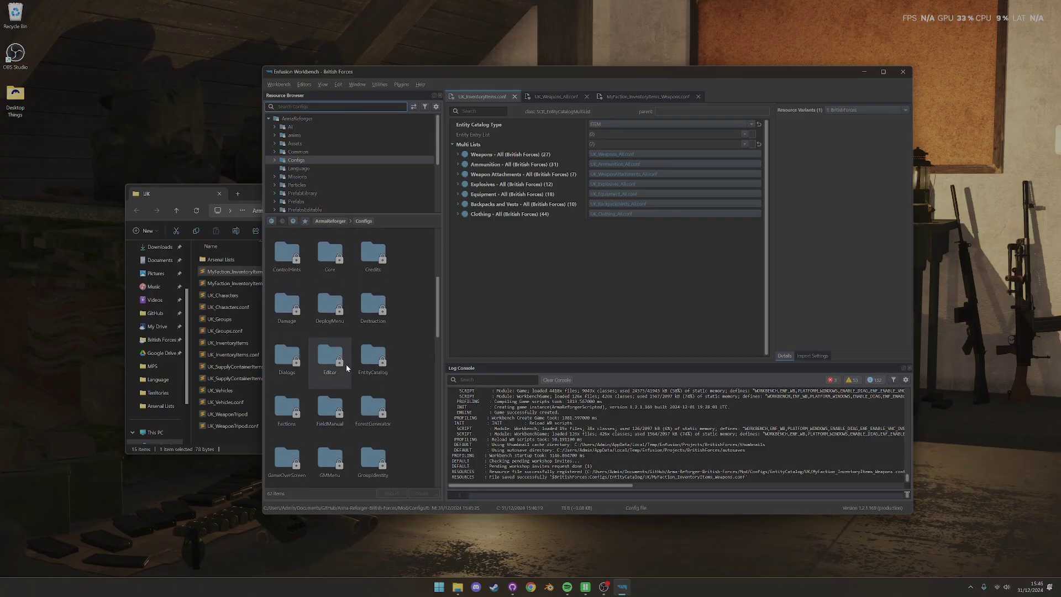
{"action": "double_click", "coordinate": [366, 363]}
{"action": "double_click", "coordinate": [287, 299]}
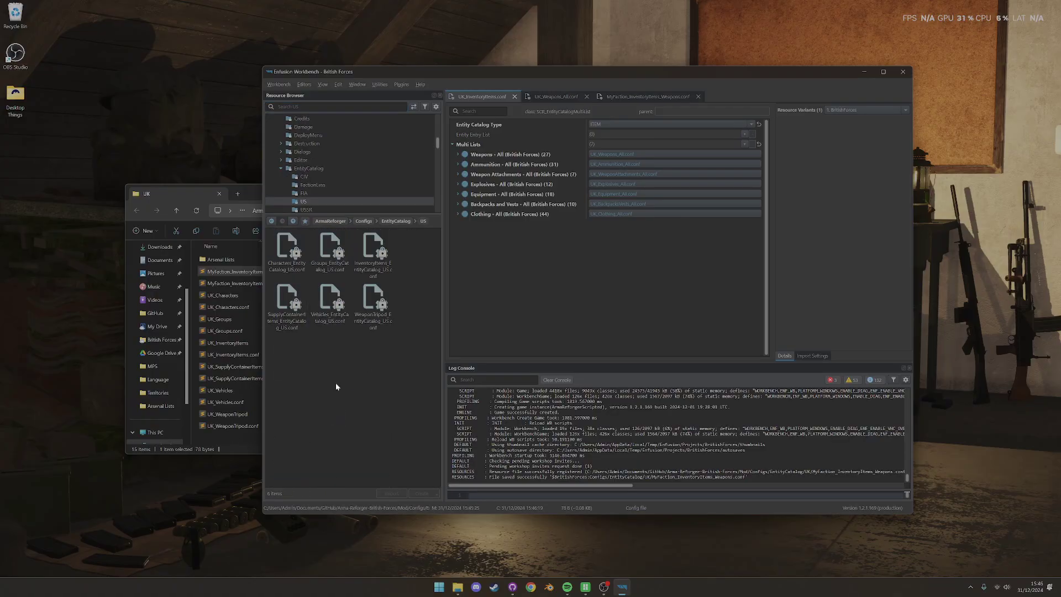
{"action": "double_click", "coordinate": [373, 251]}
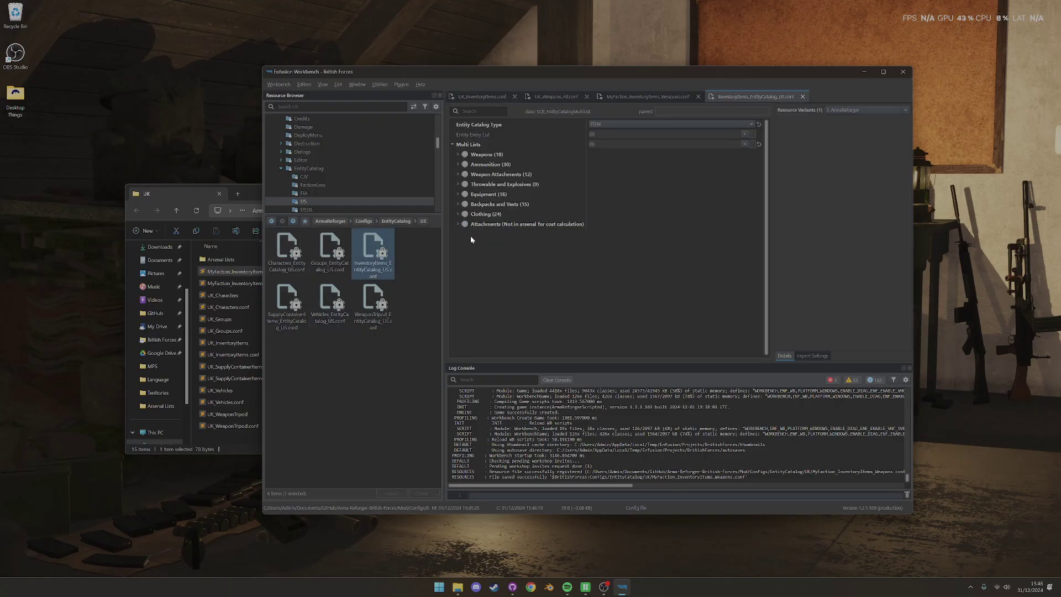
Step: Check Handgun_M9.et in the US catalog, then add a custom inventory item entry with prefab Rifle_MP5SD3.et
{"action": "left_click", "coordinate": [457, 154]}
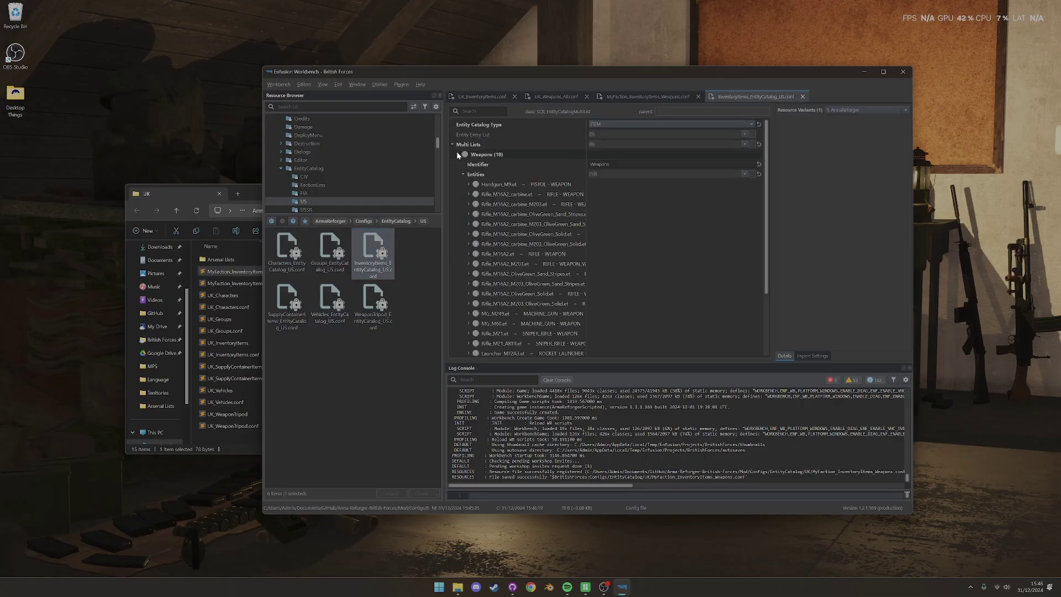
{"action": "left_click", "coordinate": [468, 185]}
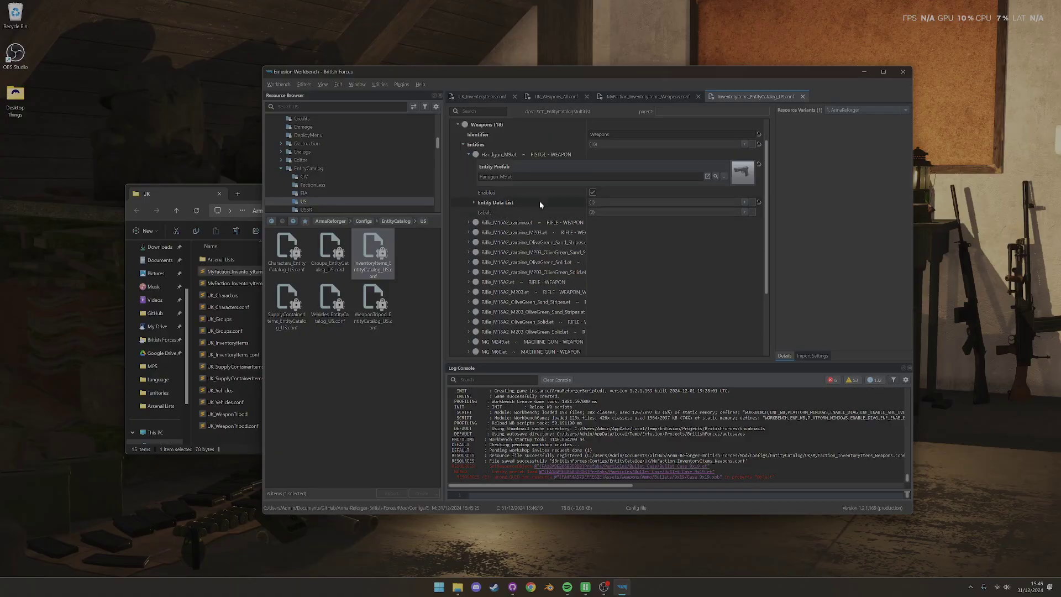
{"action": "left_click", "coordinate": [638, 94]}
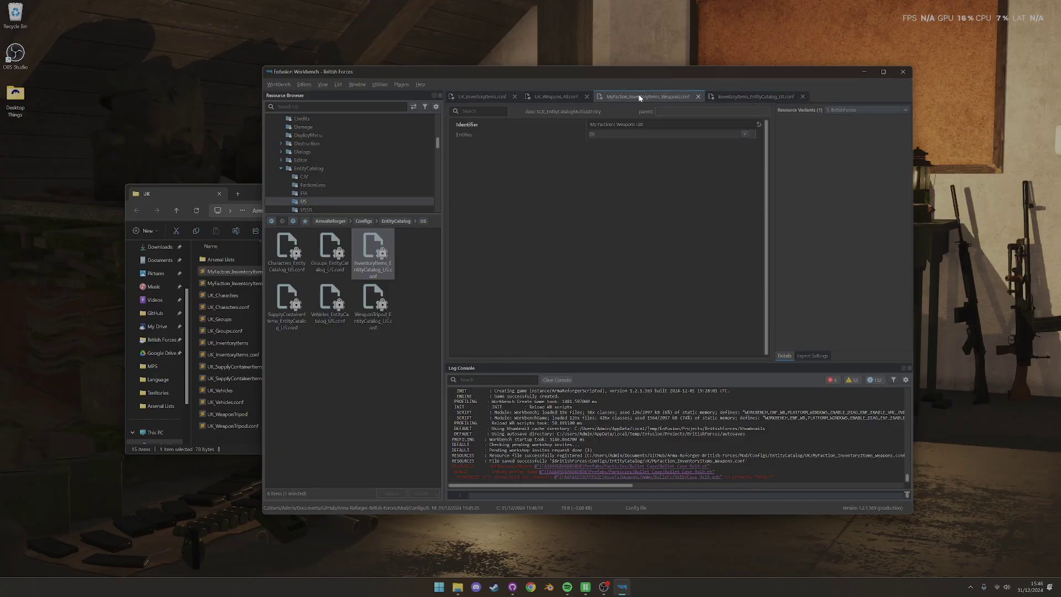
{"action": "left_click", "coordinate": [744, 134]}
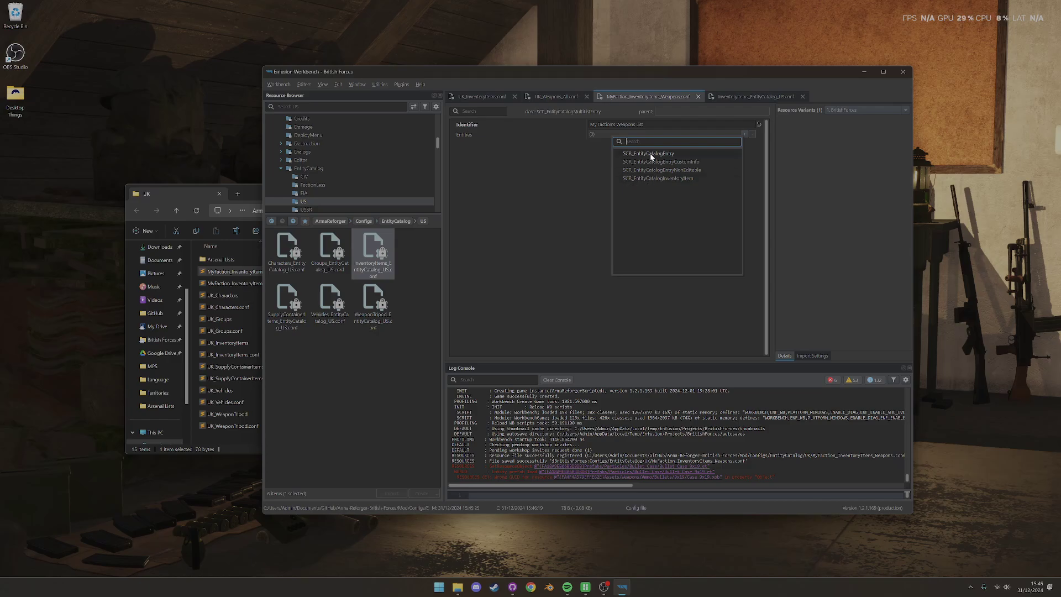
{"action": "left_click", "coordinate": [662, 178]}
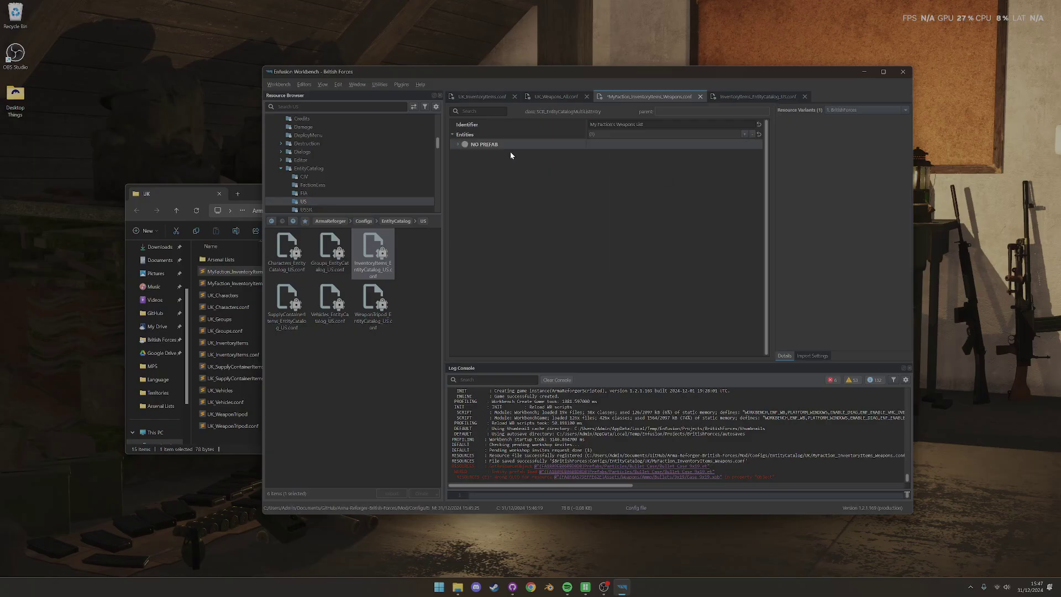
{"action": "left_click", "coordinate": [458, 144]}
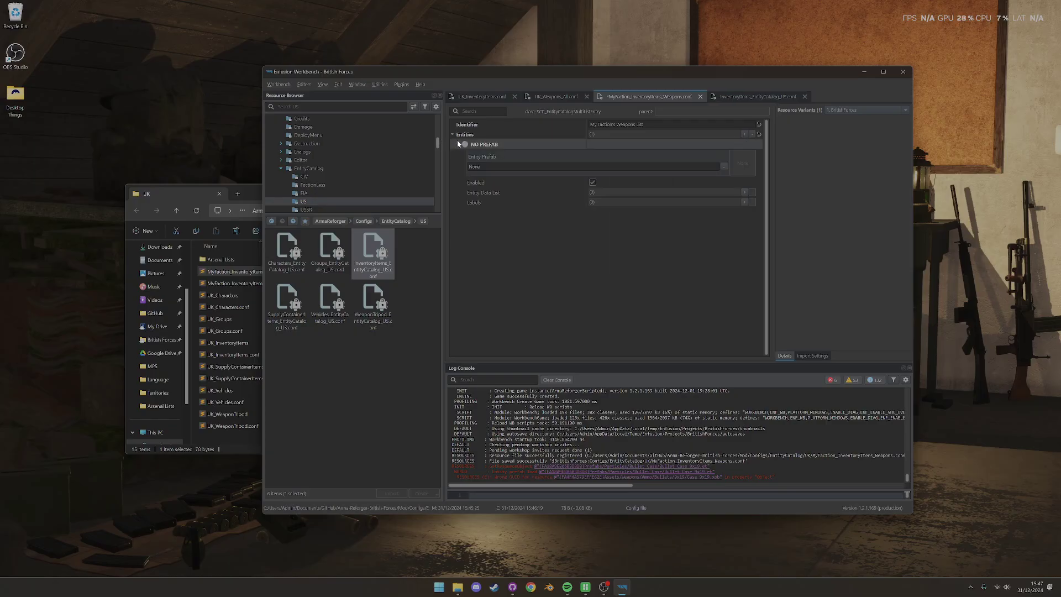
{"action": "left_click", "coordinate": [726, 164]}
{"action": "type", "text": "mp5sd"}
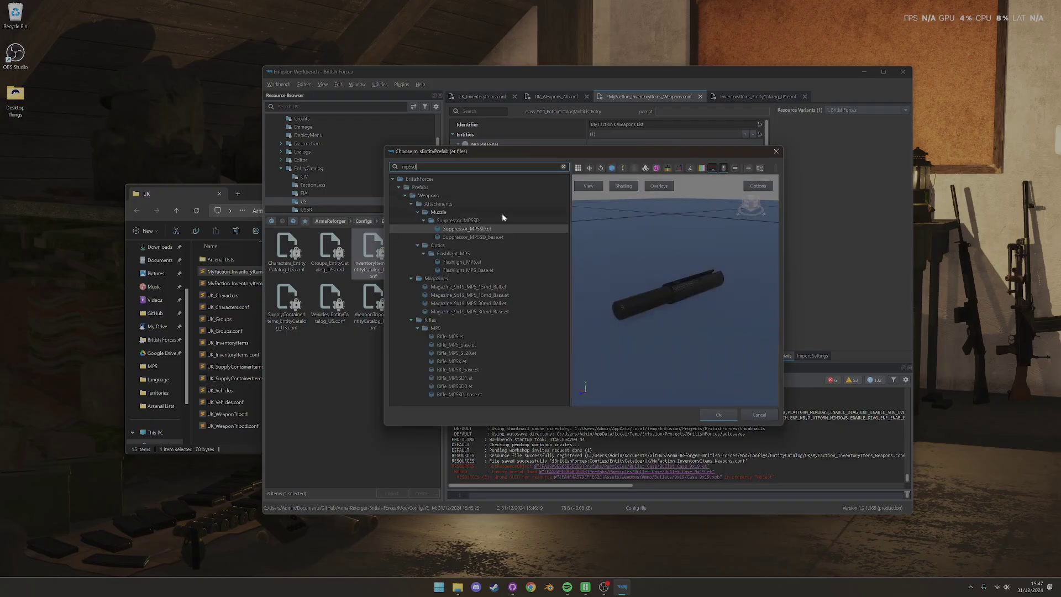
{"action": "double_click", "coordinate": [464, 270]}
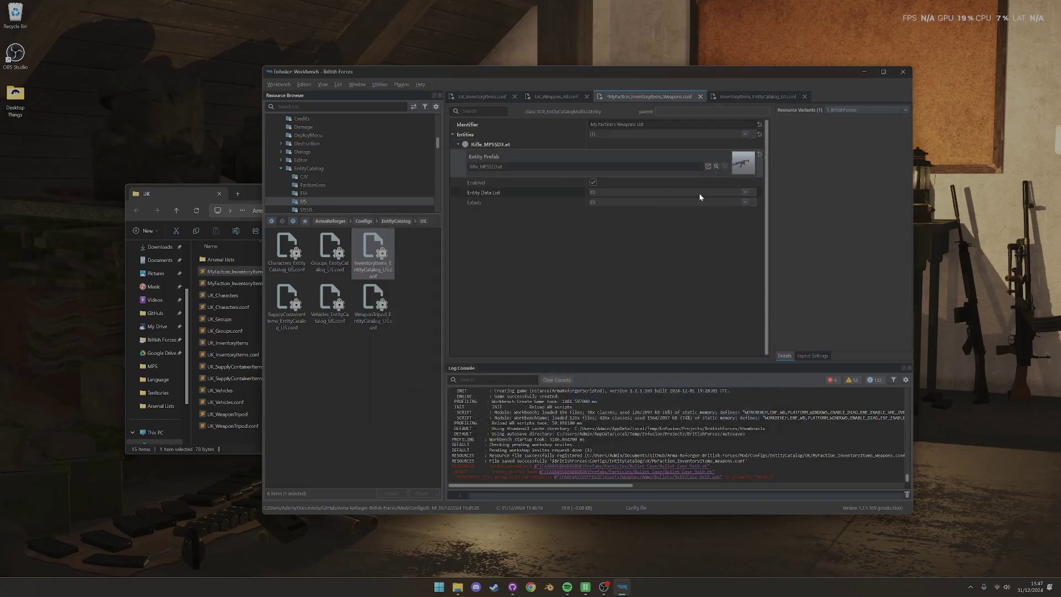
Step: Copy the US catalog's Handgun_M9.et entry with its Arsenal Data over the new entry, and save
{"action": "left_click", "coordinate": [726, 98]}
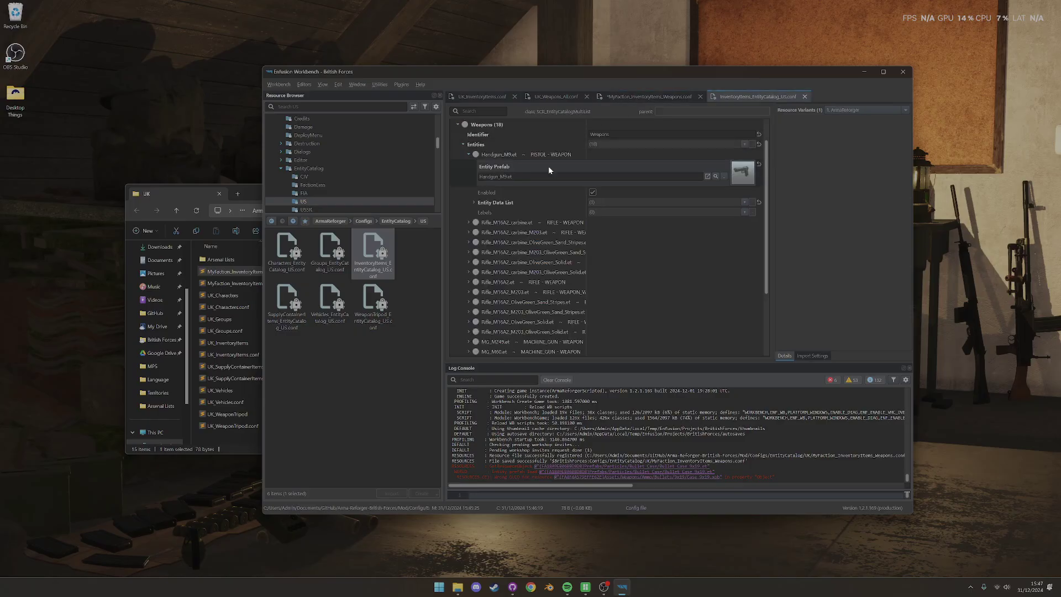
{"action": "left_click", "coordinate": [474, 203]}
{"action": "left_click", "coordinate": [480, 212]}
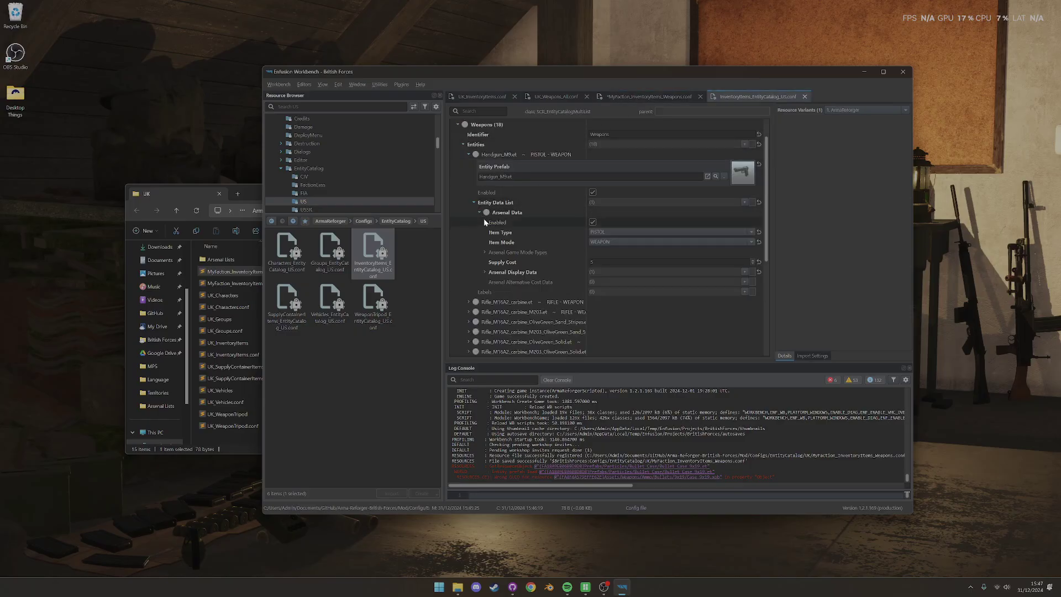
{"action": "right_click", "coordinate": [495, 154]}
{"action": "left_click", "coordinate": [518, 214]}
{"action": "left_click", "coordinate": [664, 95]}
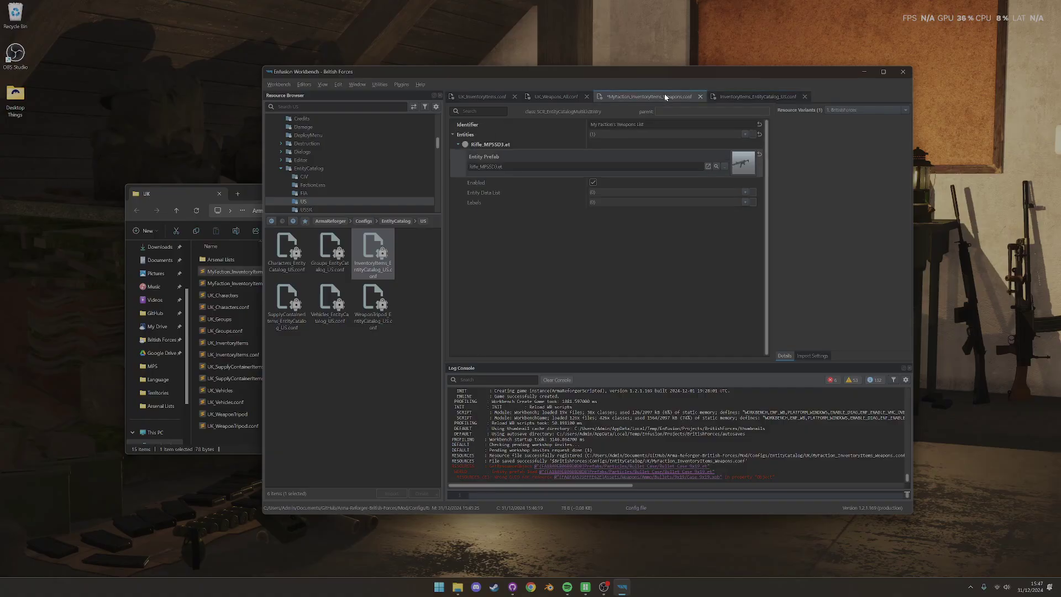
{"action": "right_click", "coordinate": [484, 145]}
{"action": "left_click", "coordinate": [501, 224]}
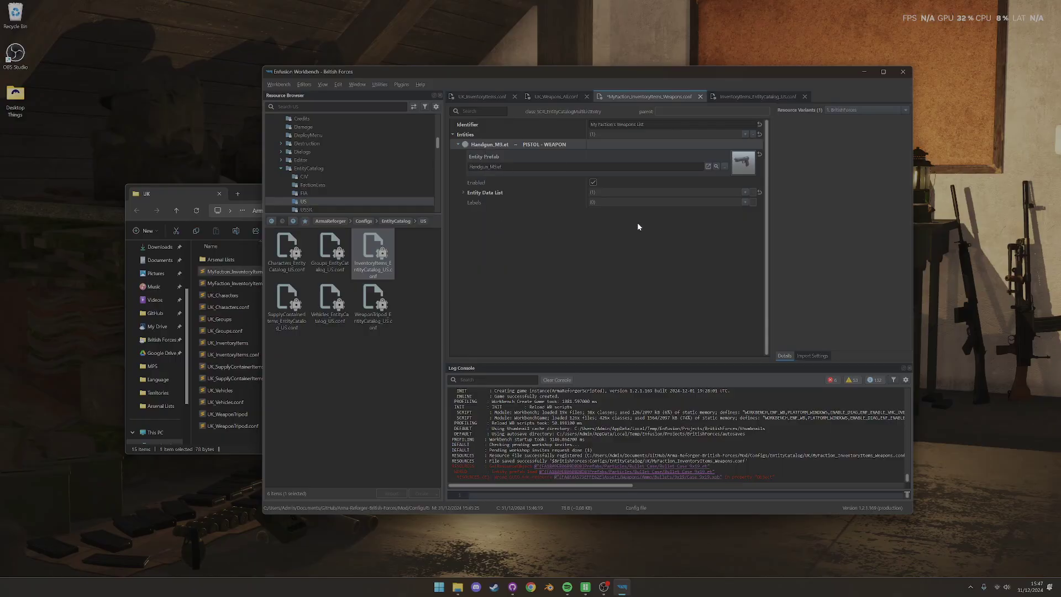
{"action": "left_click", "coordinate": [462, 191]}
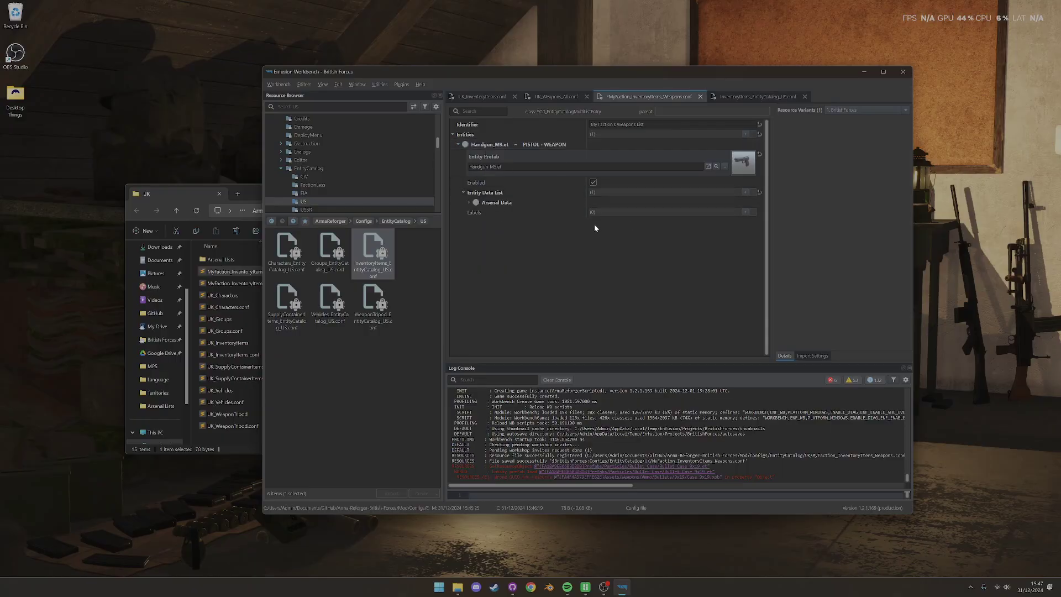
{"action": "key", "text": "ctrl+s"}
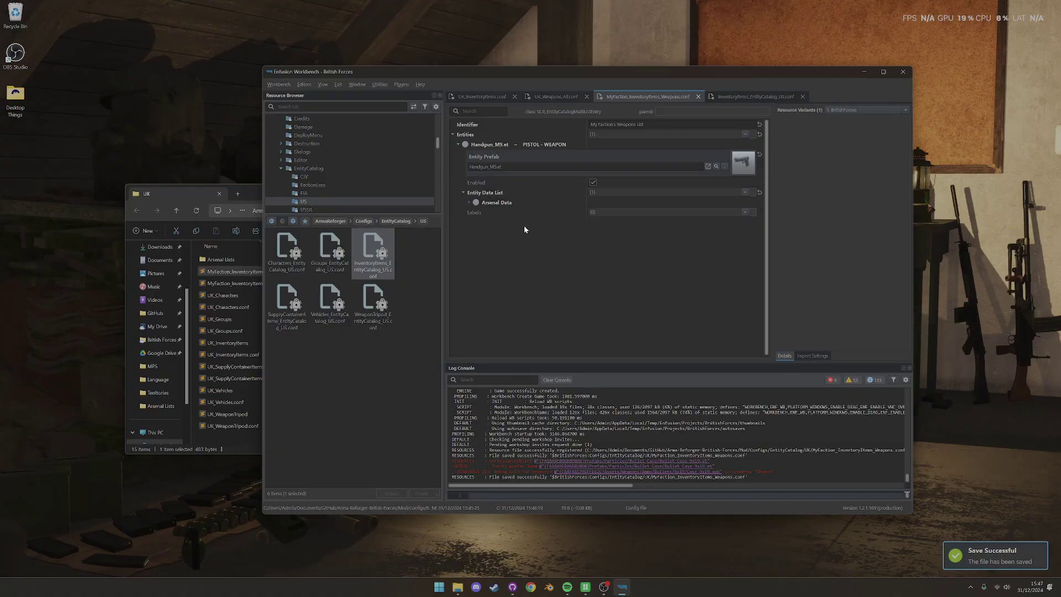
Step: Duplicate the Handgun_M9.et entry, set the copy's prefab to Rifle_MP5SD3.et, and save
{"action": "left_click", "coordinate": [745, 136]}
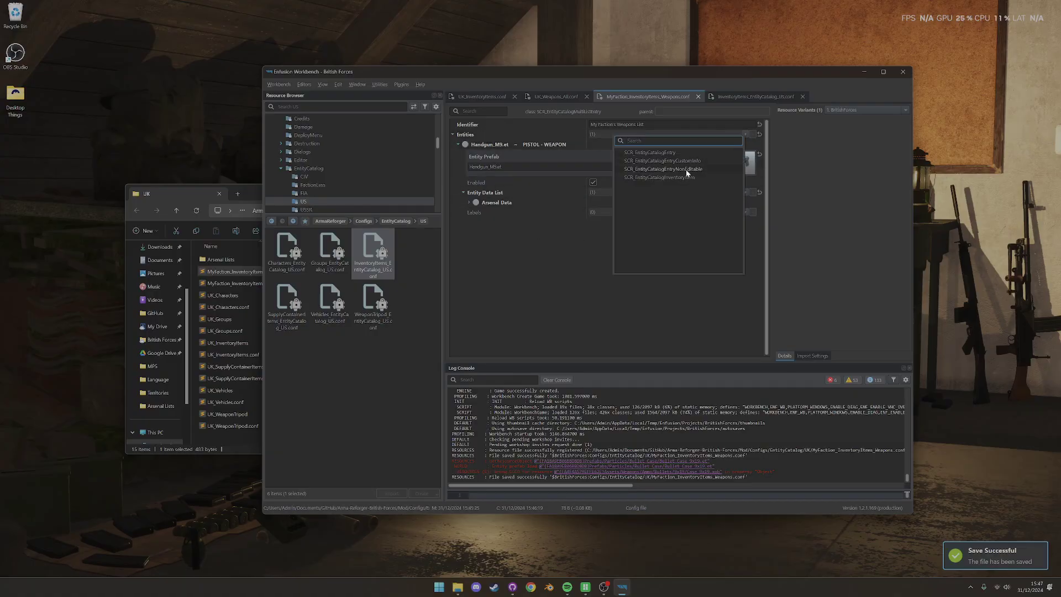
{"action": "left_click", "coordinate": [454, 168]}
{"action": "right_click", "coordinate": [479, 145]}
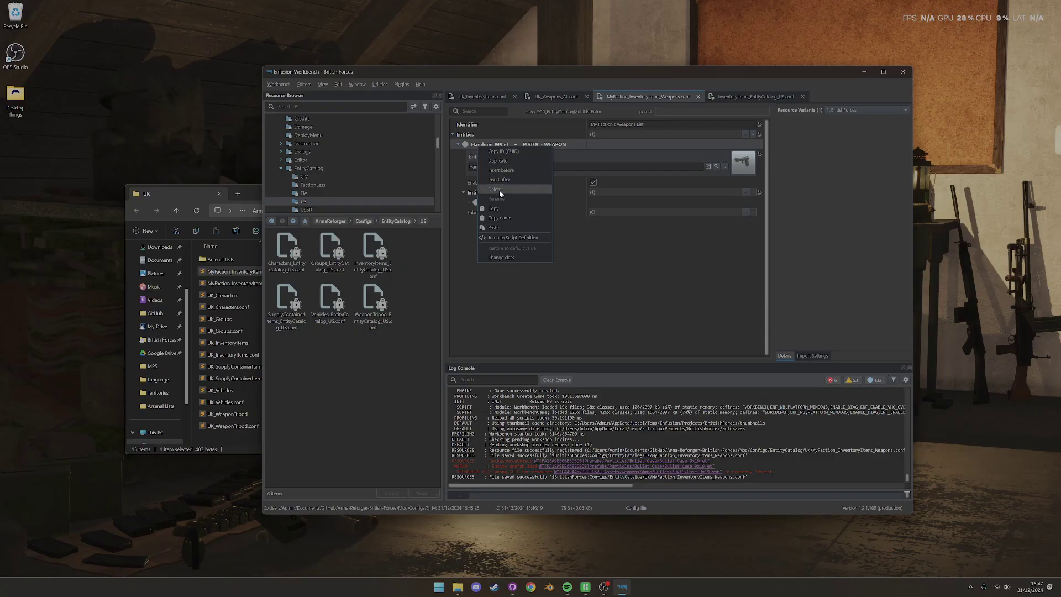
{"action": "left_click", "coordinate": [501, 160]}
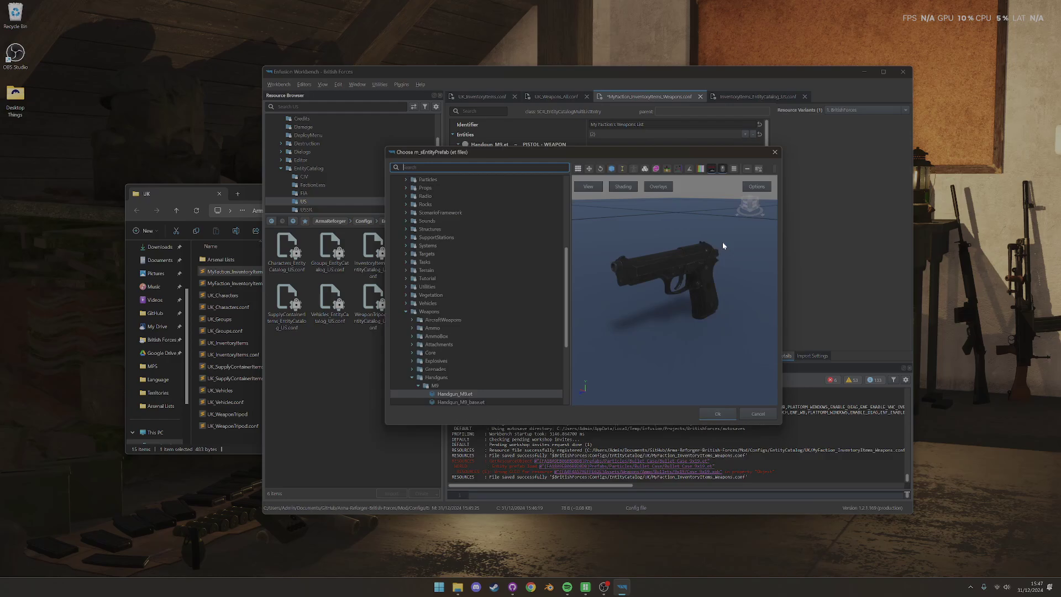
{"action": "type", "text": "mp5sd"}
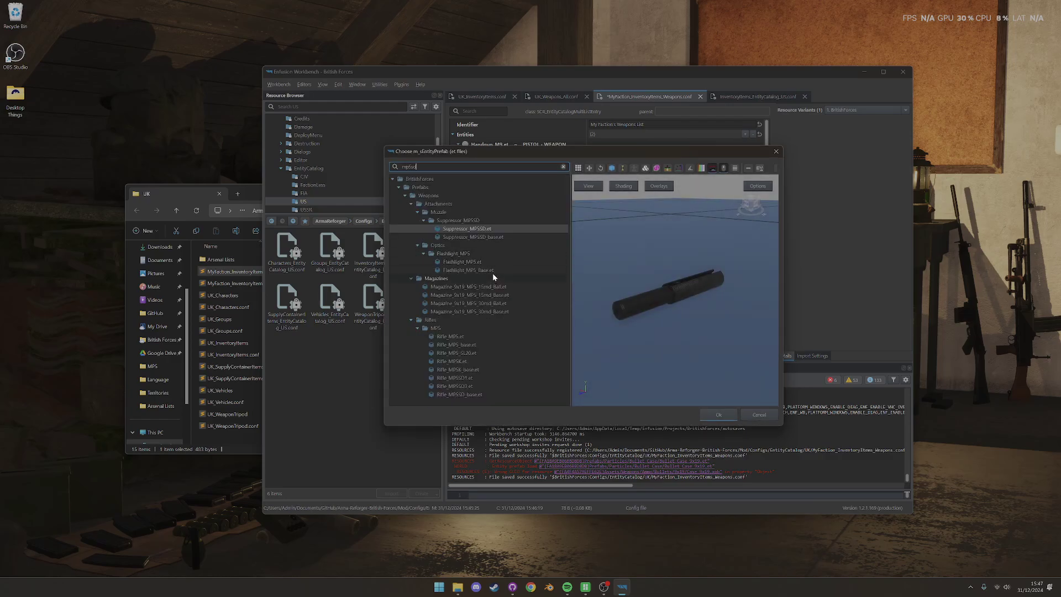
{"action": "double_click", "coordinate": [471, 270]}
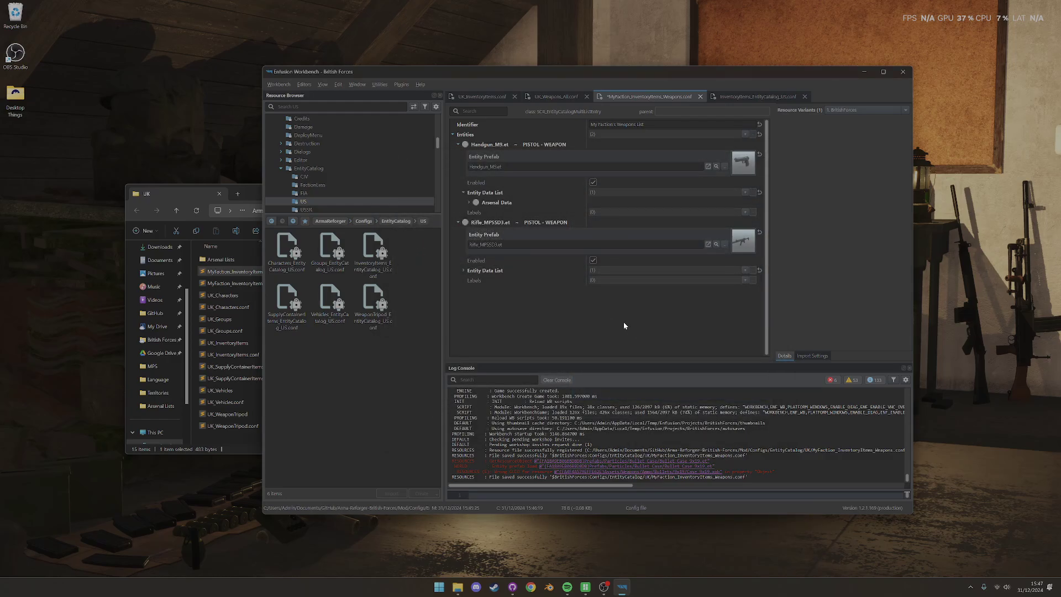
{"action": "key", "text": "ctrl+s"}
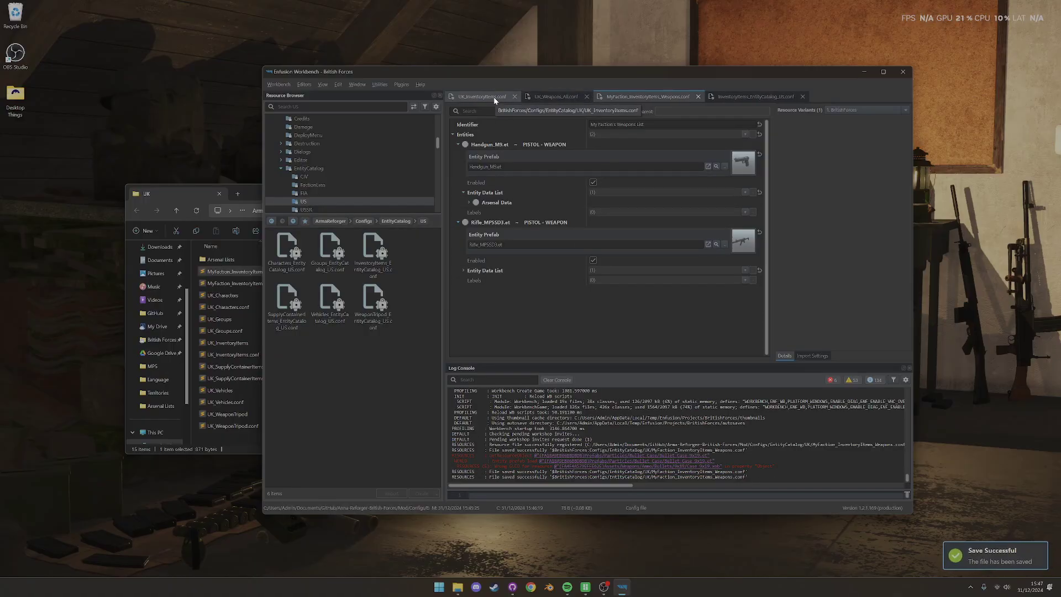
Step: Link MyFaction_InventoryItems_Weapons.conf into a new Multi Lists slot of UK_InventoryItems.conf and save
{"action": "left_click", "coordinate": [492, 97]}
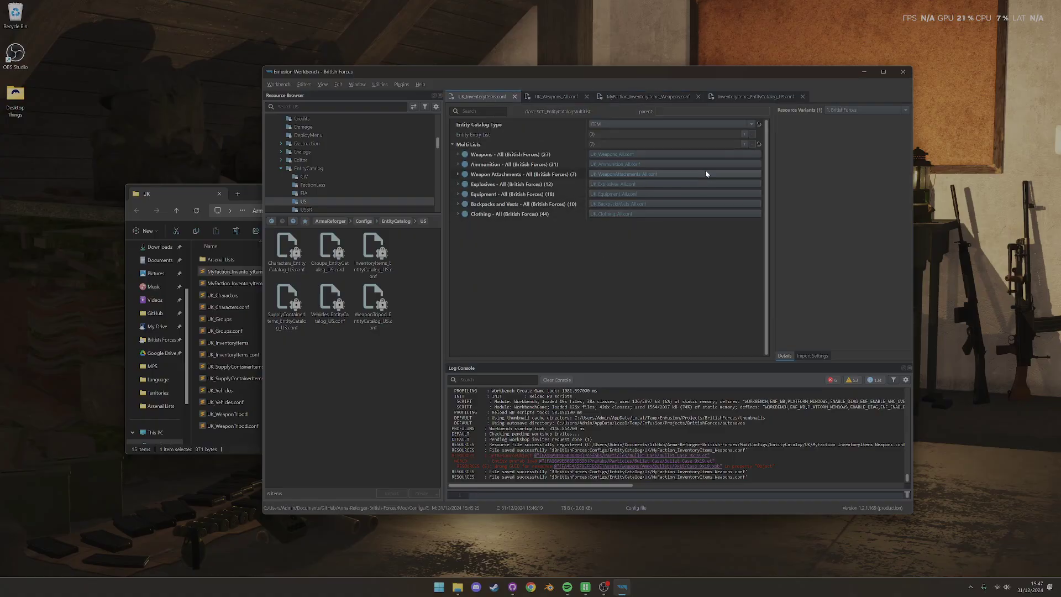
{"action": "left_click", "coordinate": [745, 143]}
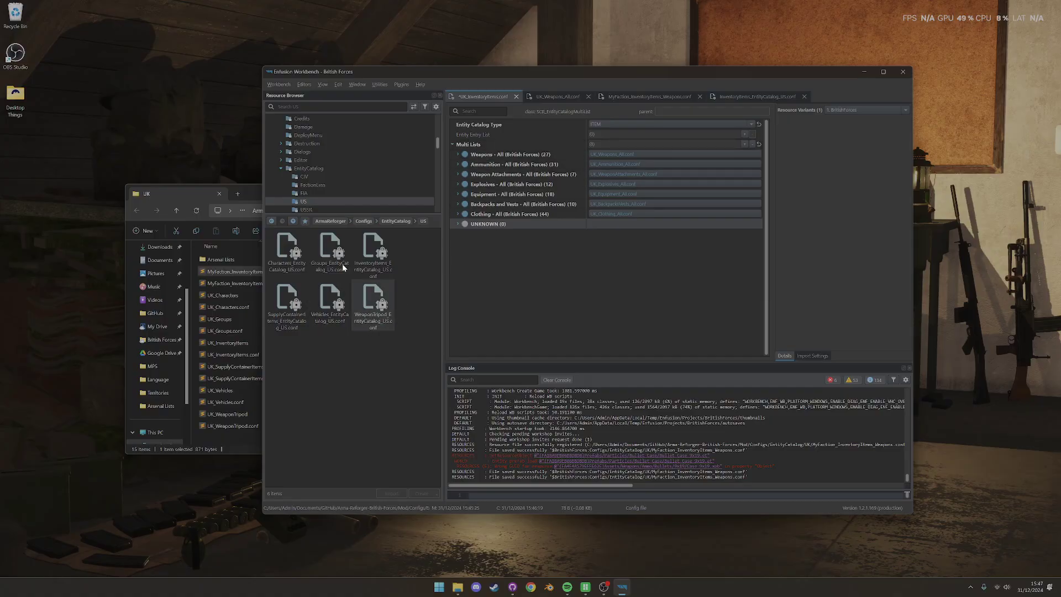
{"action": "left_click", "coordinate": [616, 96]}
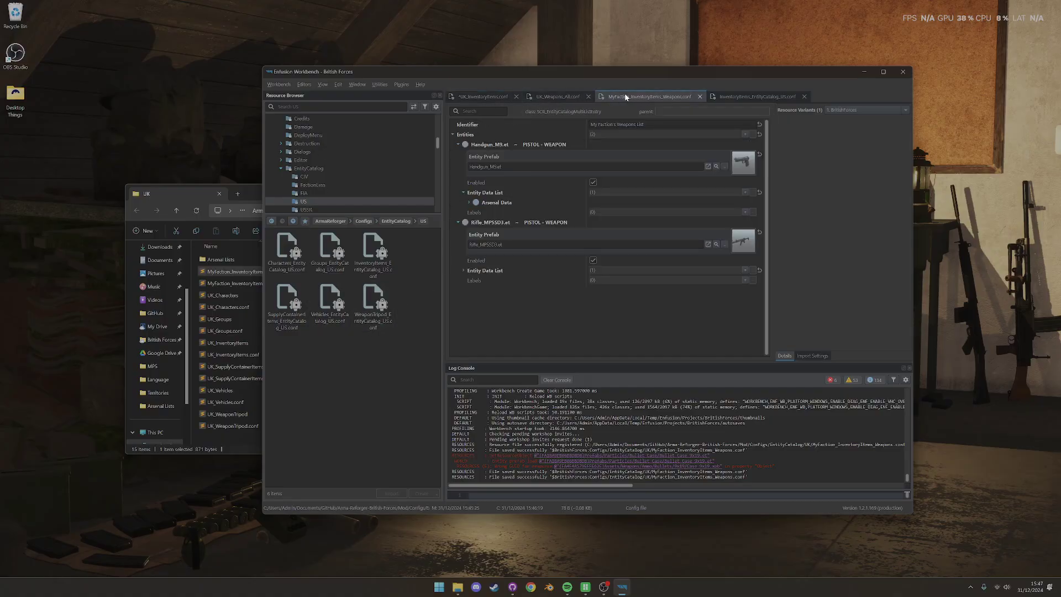
{"action": "right_click", "coordinate": [627, 96]}
{"action": "left_click", "coordinate": [655, 138]}
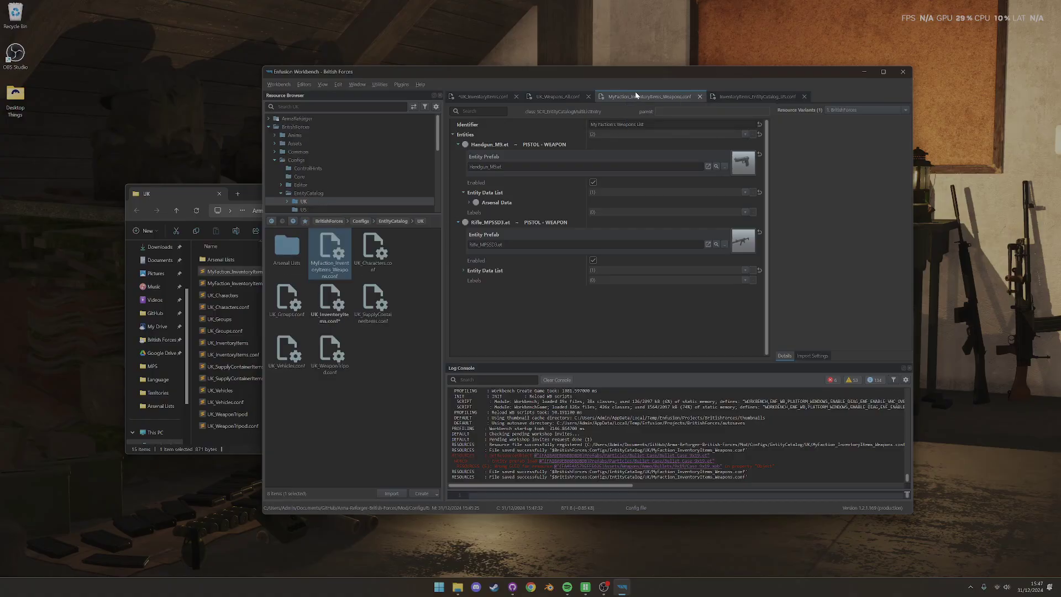
{"action": "left_click", "coordinate": [476, 99]}
{"action": "left_click_drag", "start_coordinate": [335, 254], "coordinate": [607, 220]}
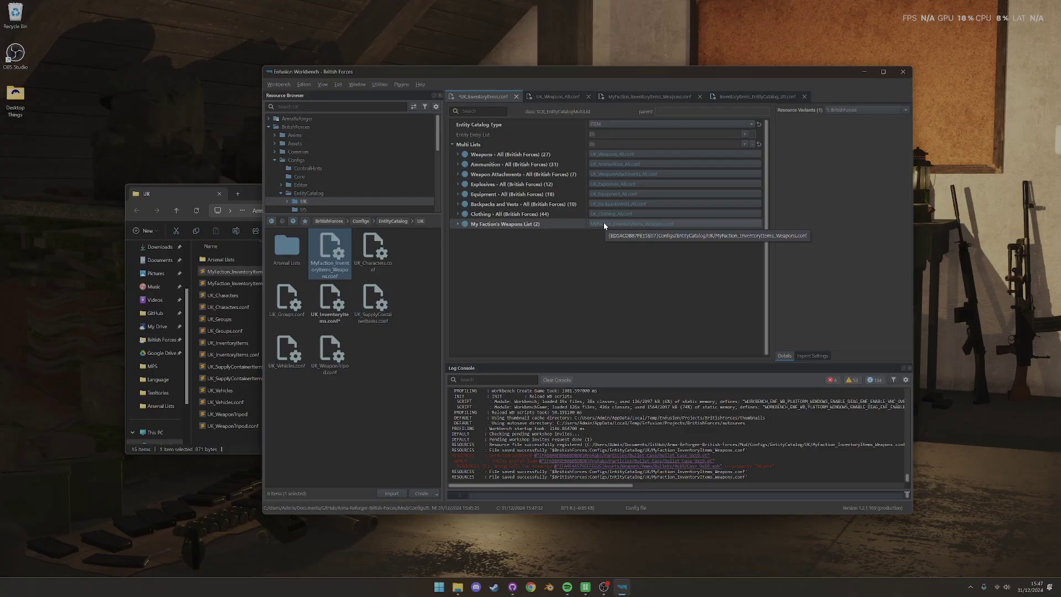
{"action": "key", "text": "ctrl+s"}
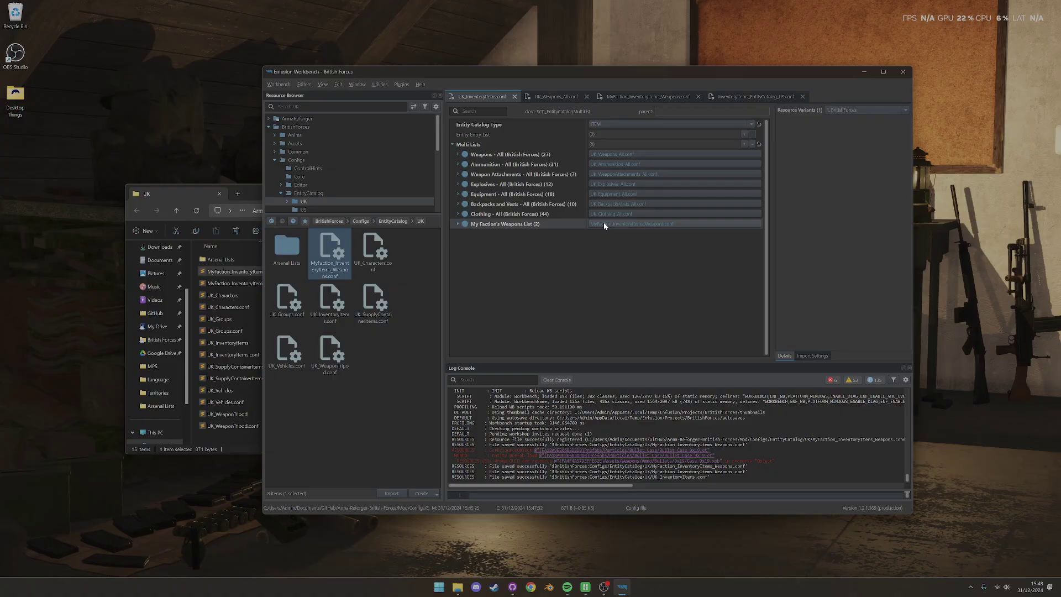
Step: Override InventoryItems_EntityCatalog_USSR.conf into BritishForces and add an empty Multi Lists entry
{"action": "left_click", "coordinate": [309, 118]}
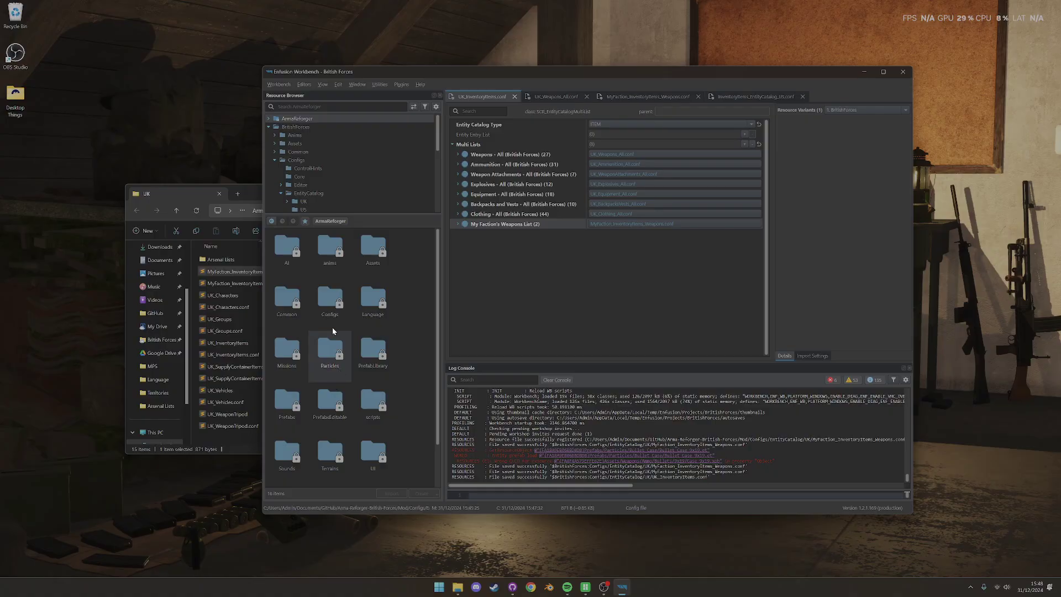
{"action": "double_click", "coordinate": [330, 307]}
{"action": "scroll", "coordinate": [386, 381], "scroll_direction": "down", "scroll_amount": 5}
{"action": "double_click", "coordinate": [355, 370]}
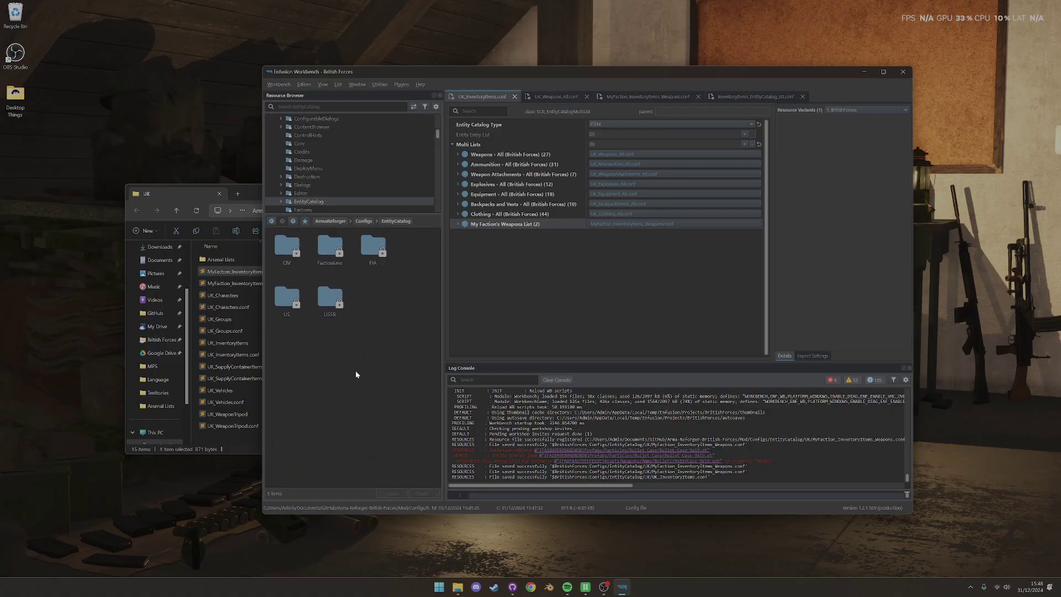
{"action": "double_click", "coordinate": [331, 304]}
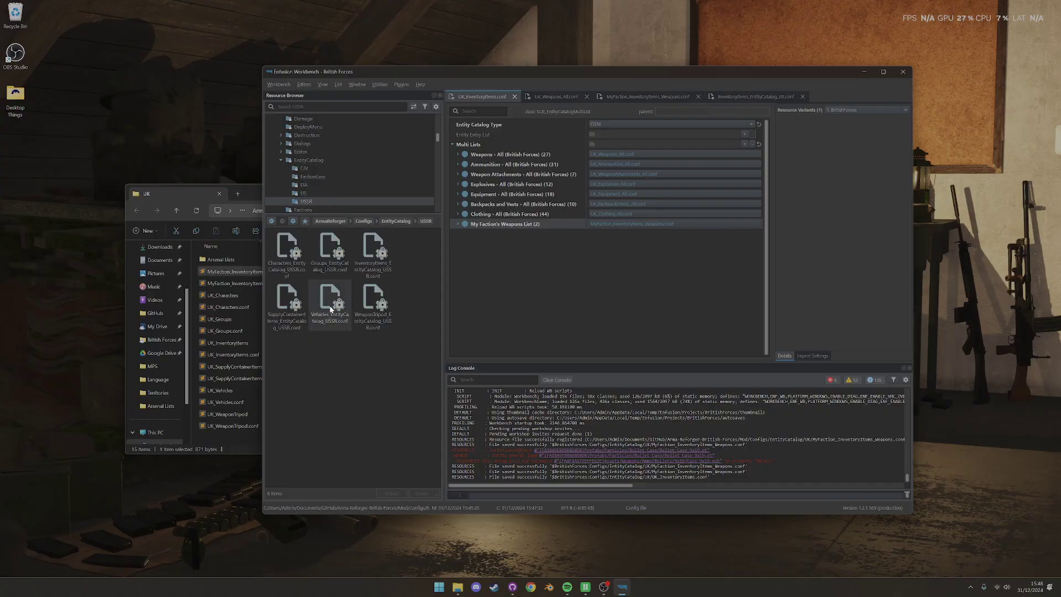
{"action": "right_click", "coordinate": [372, 254]}
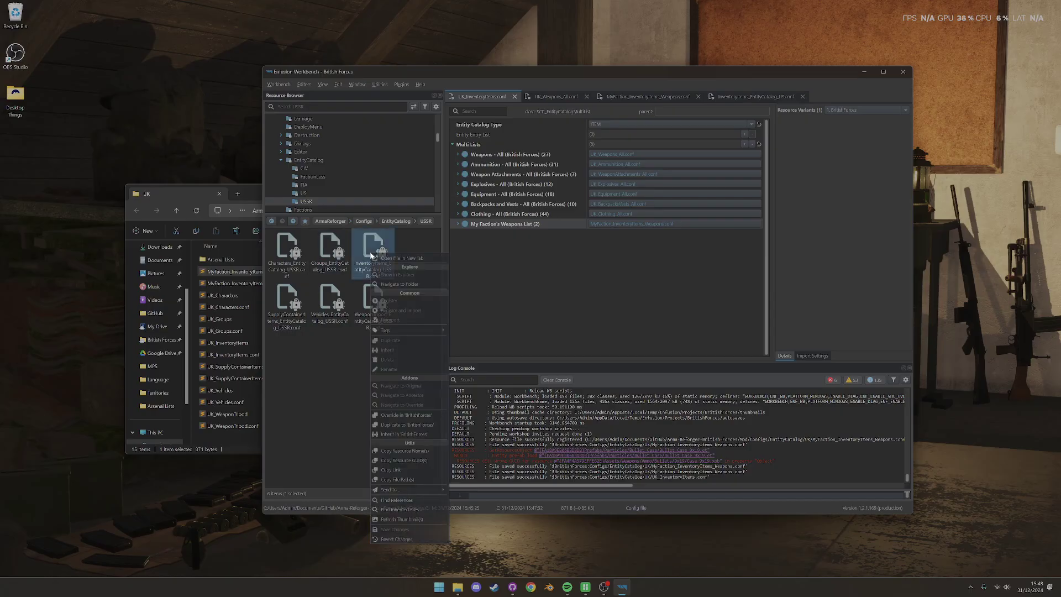
{"action": "left_click", "coordinate": [395, 415]}
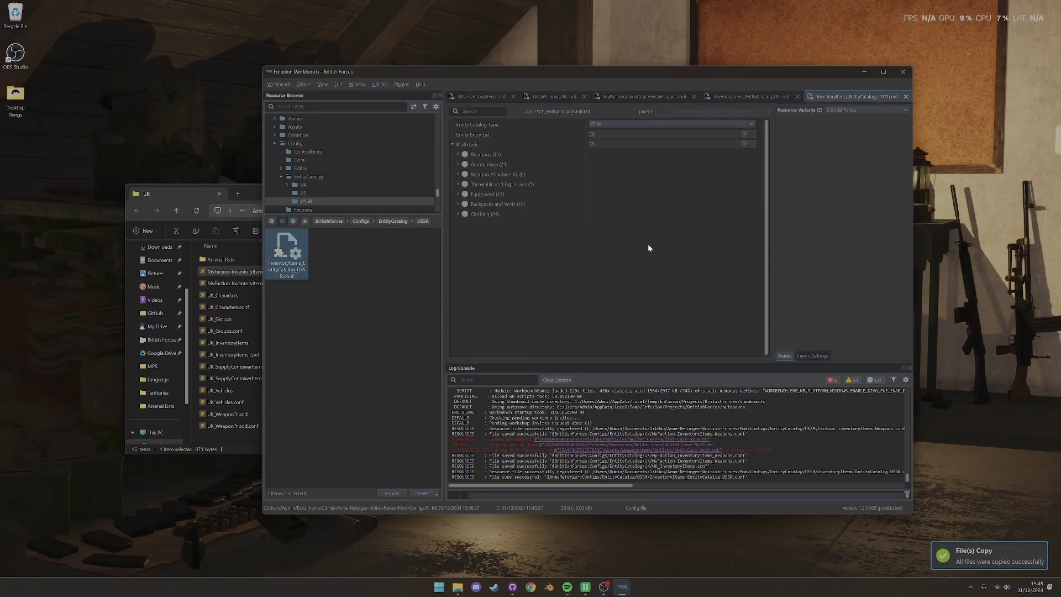
{"action": "left_click", "coordinate": [745, 145]}
Step: Drag MyFaction_InventoryItems_Weapons.conf into the USSR override's empty multi list slot
{"action": "right_click", "coordinate": [631, 99]}
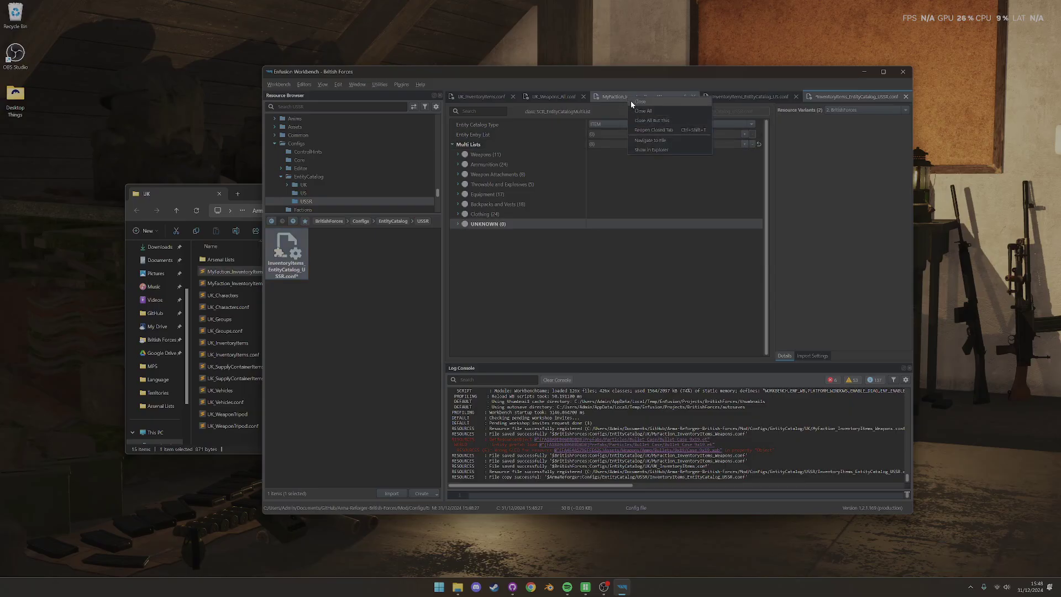
{"action": "left_click", "coordinate": [651, 140]}
{"action": "left_click_drag", "start_coordinate": [334, 255], "coordinate": [501, 225]}
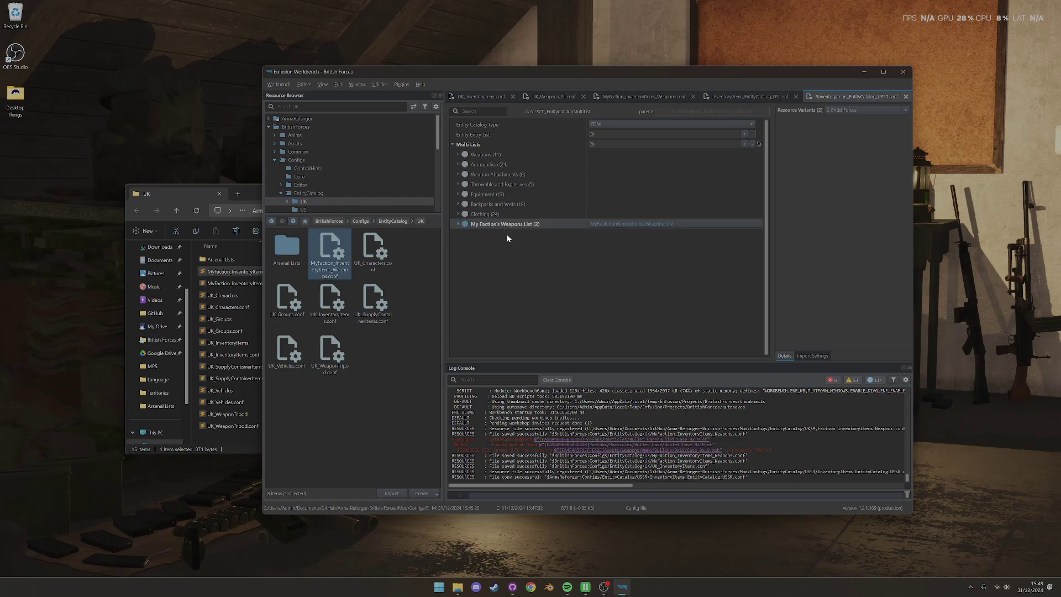
Step: Review the USSR Weapons list entries, then check the MyFaction weapons and UK_InventoryItems.conf tabs
{"action": "left_click", "coordinate": [457, 155]}
{"action": "left_click", "coordinate": [462, 174]}
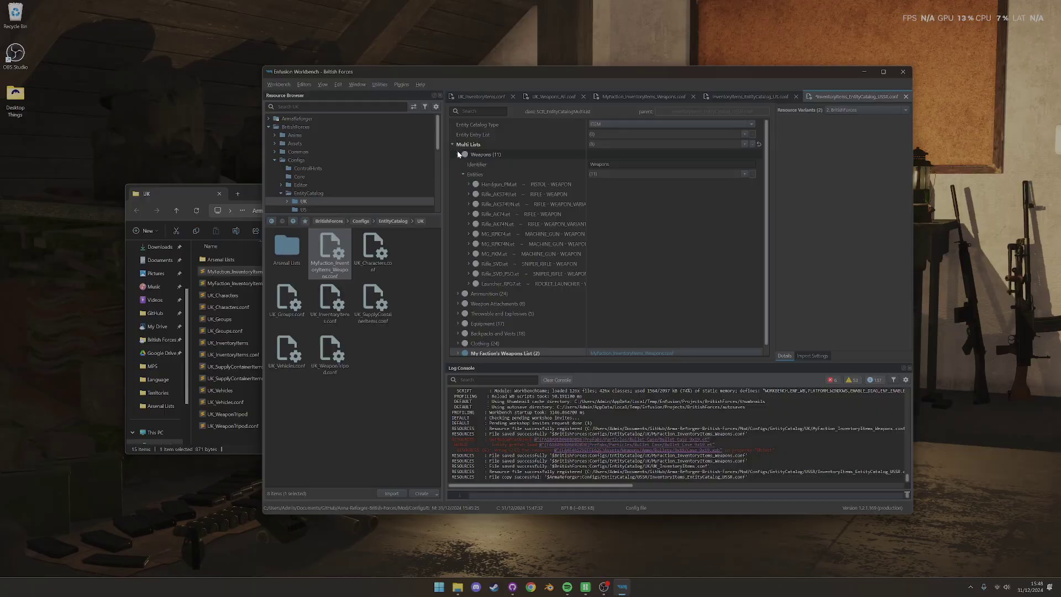
{"action": "left_click", "coordinate": [458, 154]}
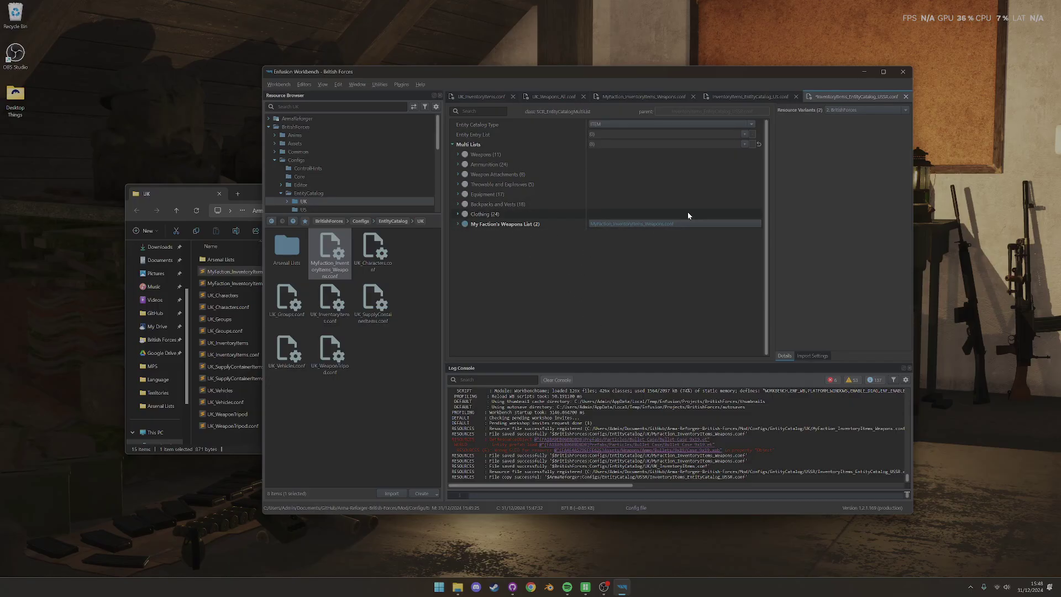
{"action": "left_click", "coordinate": [644, 97]}
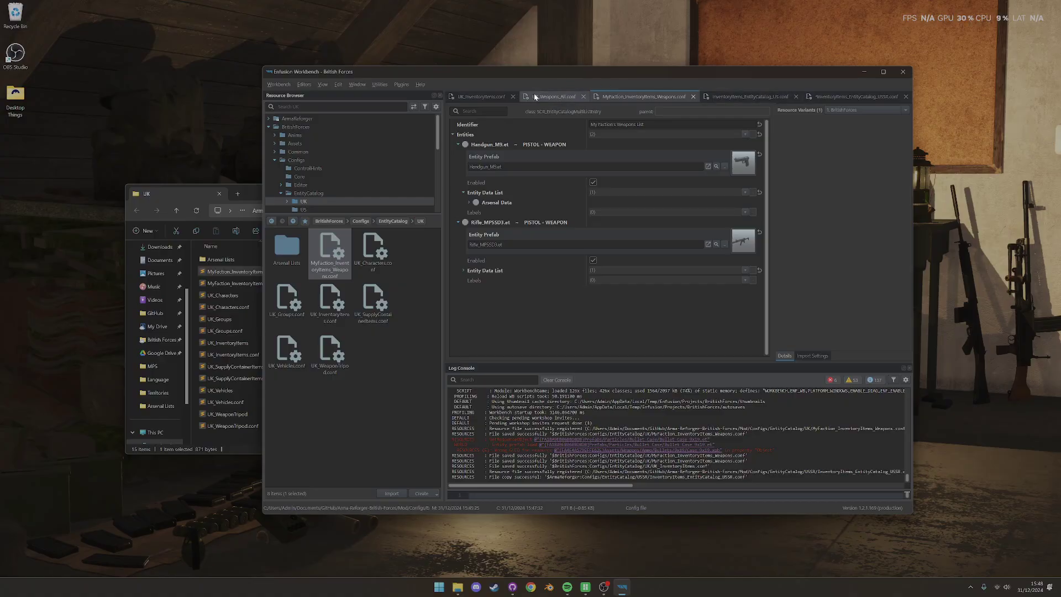
{"action": "left_click", "coordinate": [477, 97]}
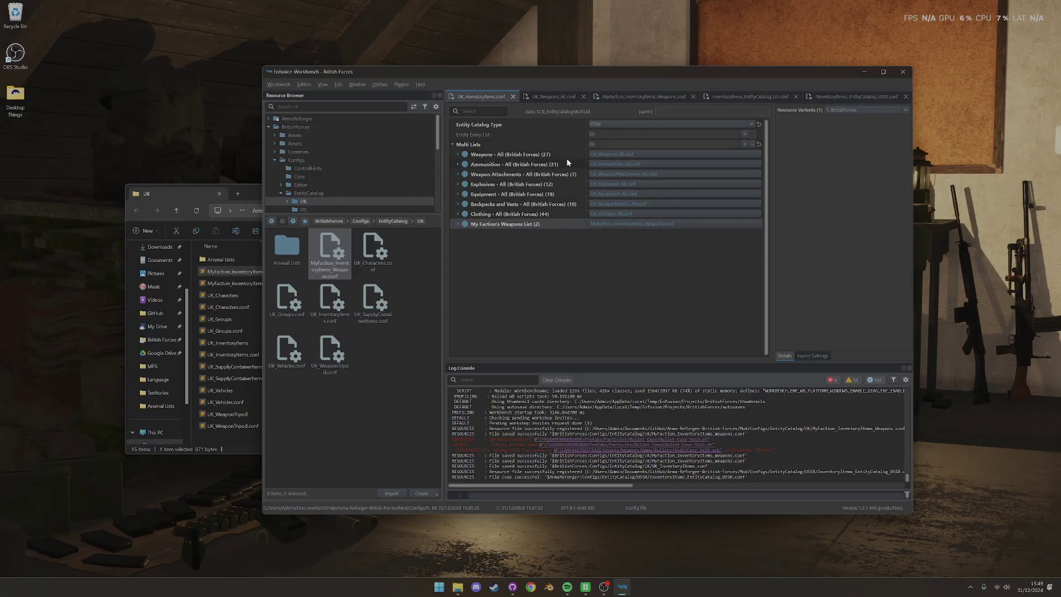
Step: Switch to the USSR catalog override and bring OBS Studio to the front
{"action": "key", "text": "ctrl+Tab"}
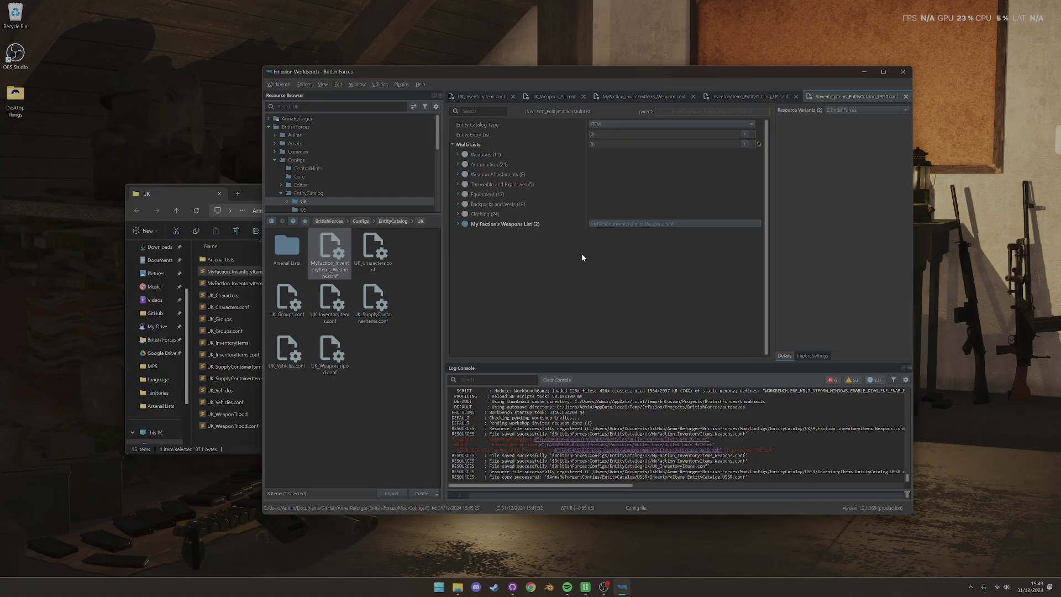
{"action": "left_click", "coordinate": [605, 590]}
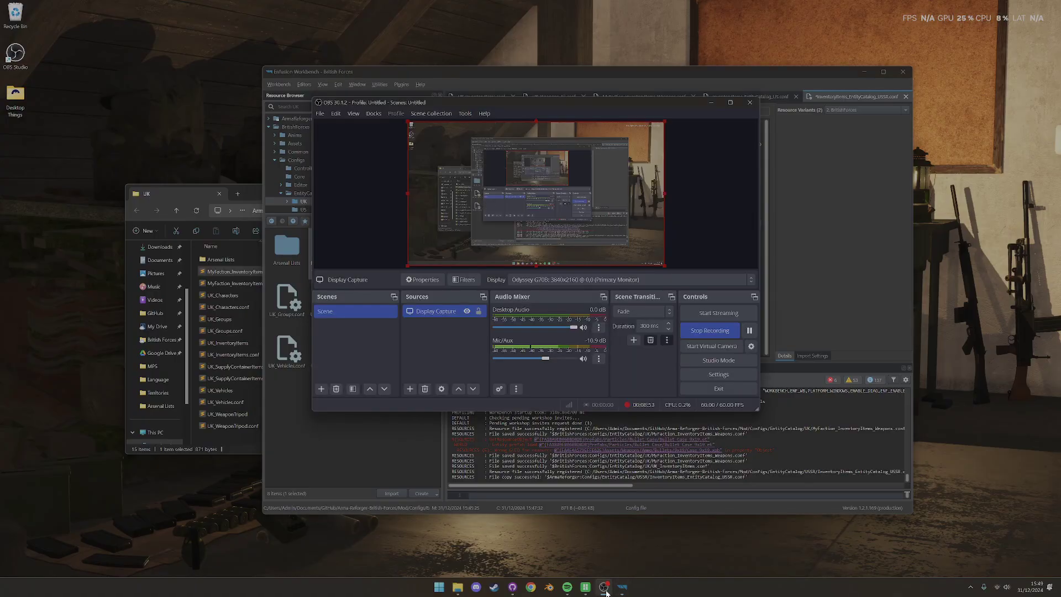